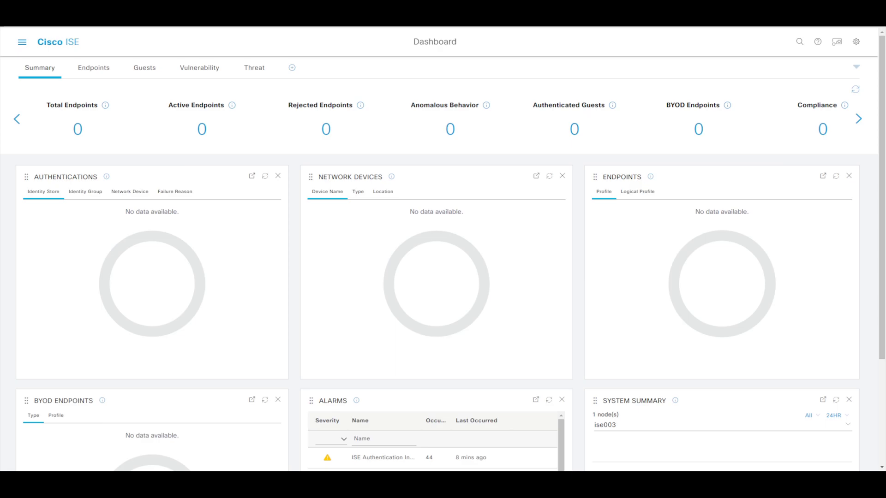
Step: Under External Identity Sources, add and submit a SAML identity provider named AzureAD
{"action": "left_click", "coordinate": [22, 42]}
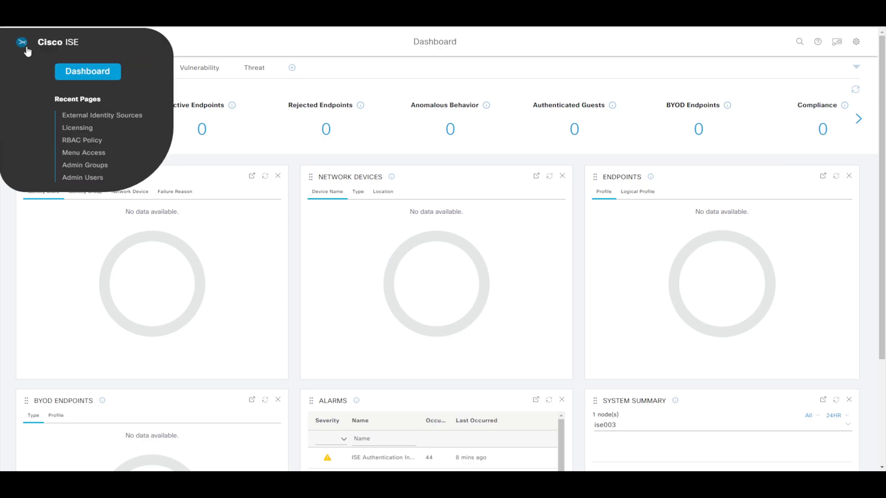
{"action": "left_click", "coordinate": [451, 76]}
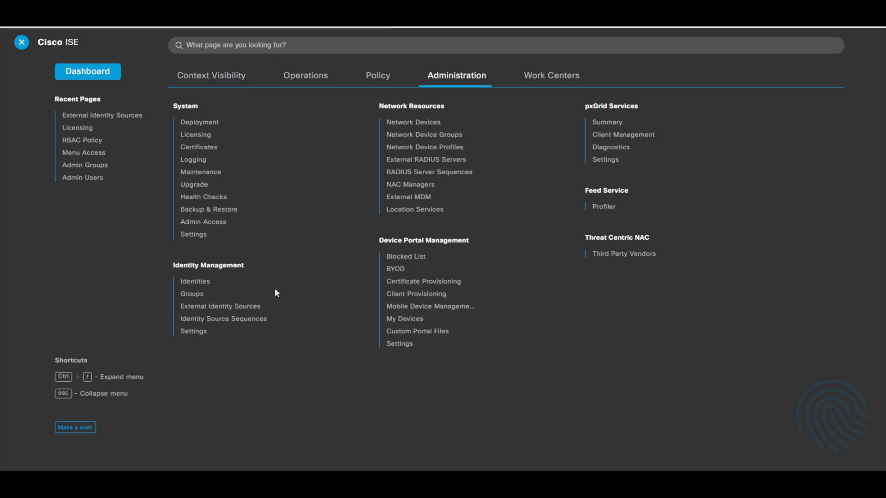
{"action": "left_click", "coordinate": [240, 306]}
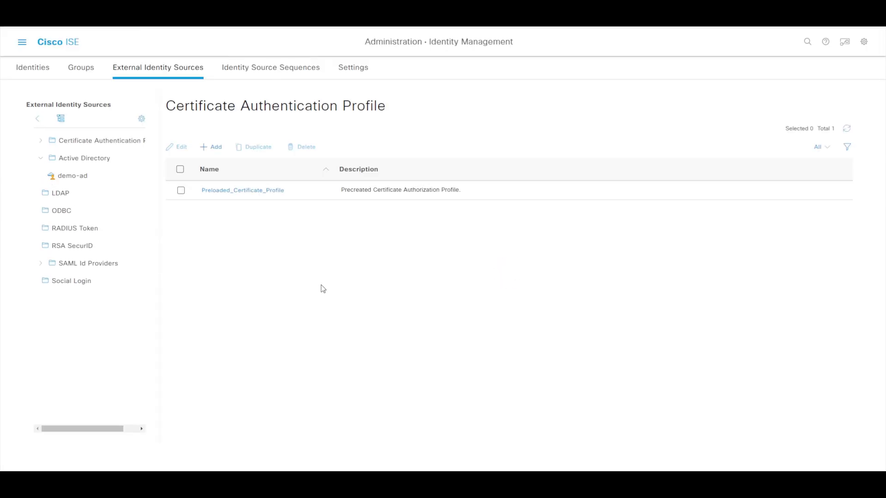
{"action": "left_click", "coordinate": [103, 264]}
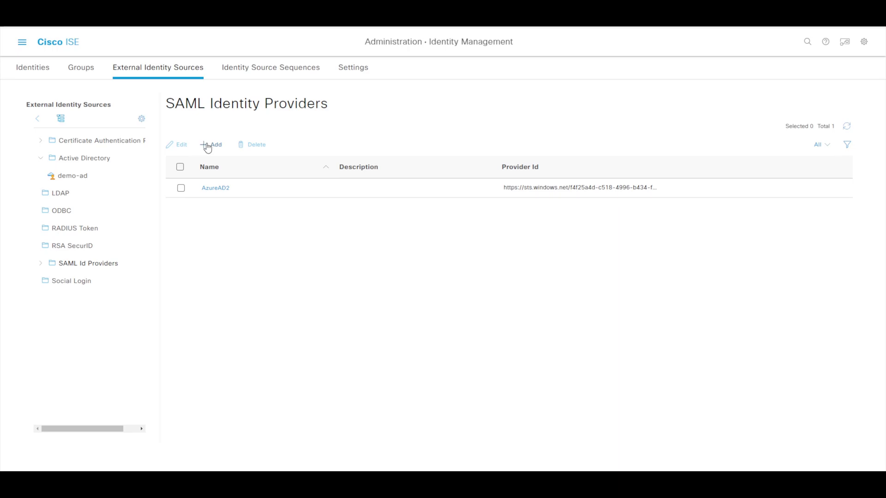
{"action": "left_click", "coordinate": [210, 144]}
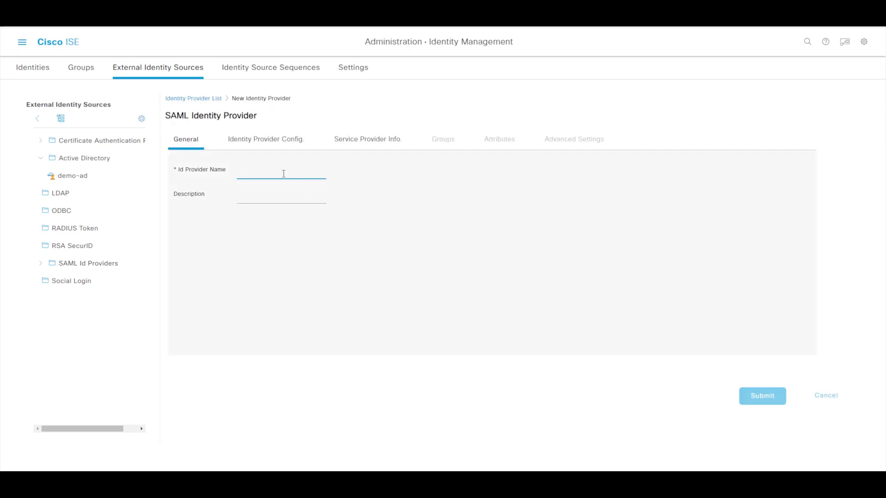
{"action": "type", "text": "azue"}
{"action": "key", "text": "BackSpace"}
{"action": "key", "text": "BackSpace"}
{"action": "key", "text": "BackSpace"}
{"action": "key", "text": "BackSpace"}
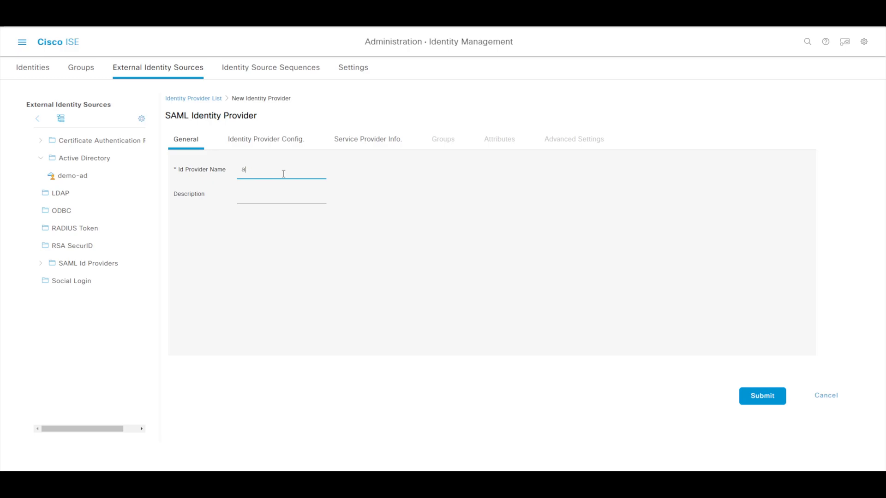
{"action": "type", "text": "AzureAD"}
{"action": "left_click", "coordinate": [297, 193]}
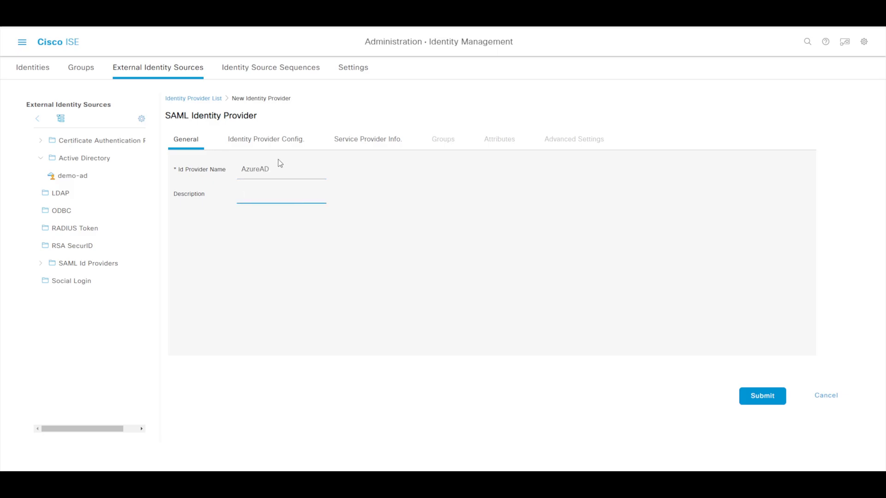
{"action": "left_click", "coordinate": [762, 396]}
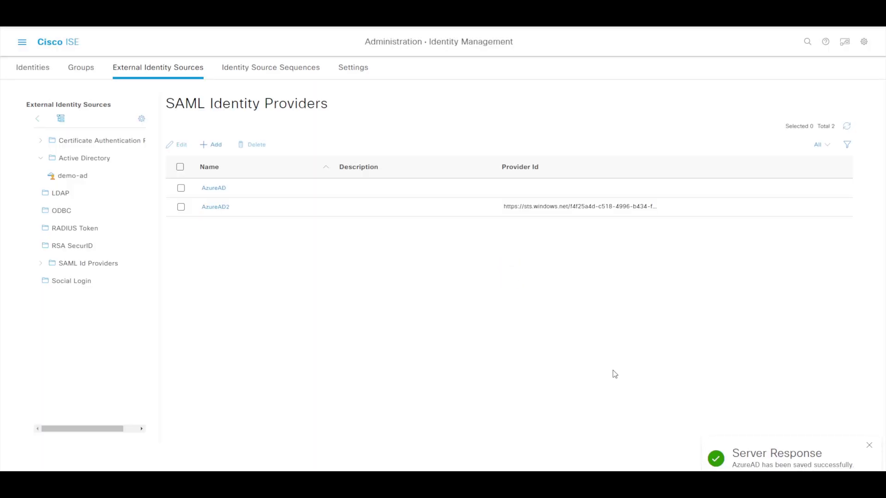
Step: Choose SAML:AzureAD as the admin access authentication identity source and save
{"action": "left_click", "coordinate": [22, 43]}
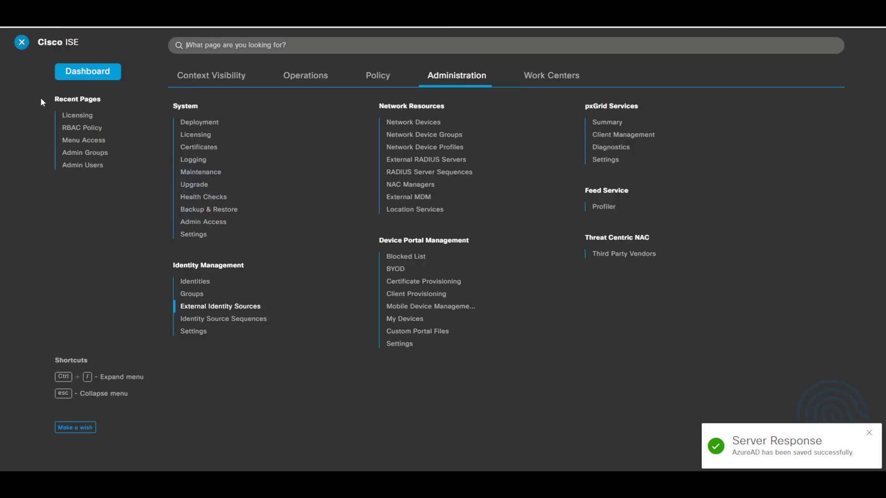
{"action": "left_click", "coordinate": [214, 221]}
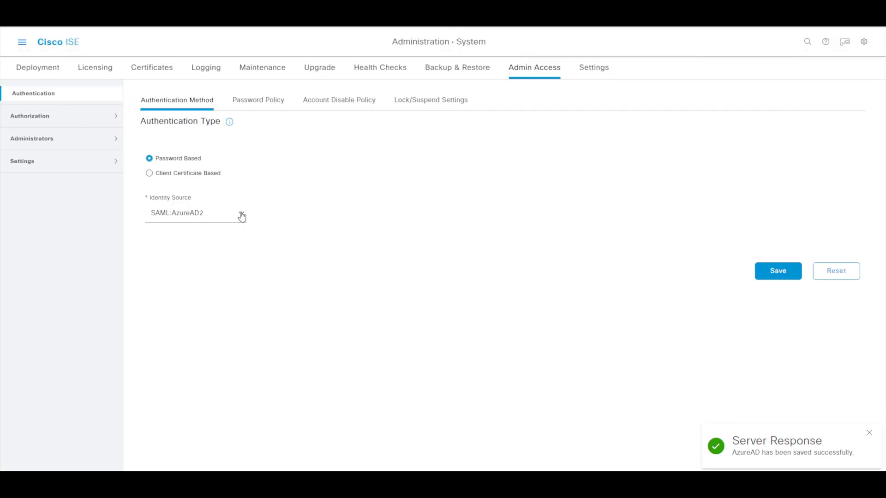
{"action": "left_click", "coordinate": [241, 215]}
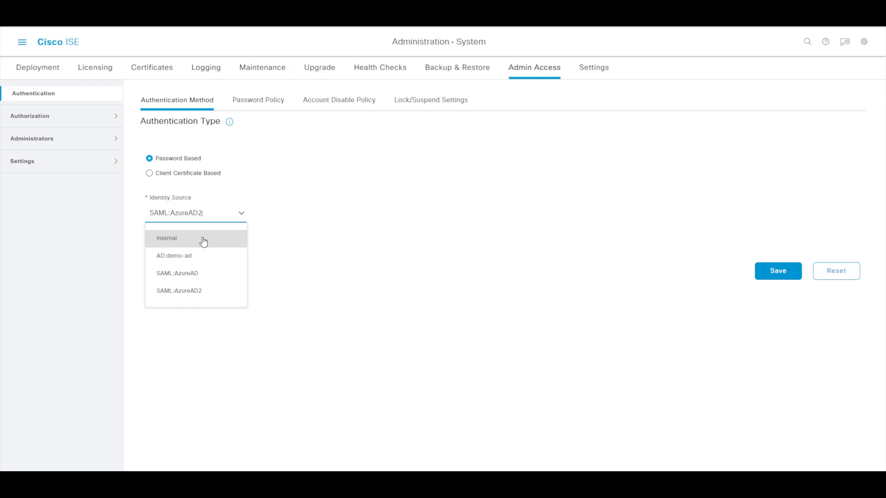
{"action": "left_click", "coordinate": [198, 278]}
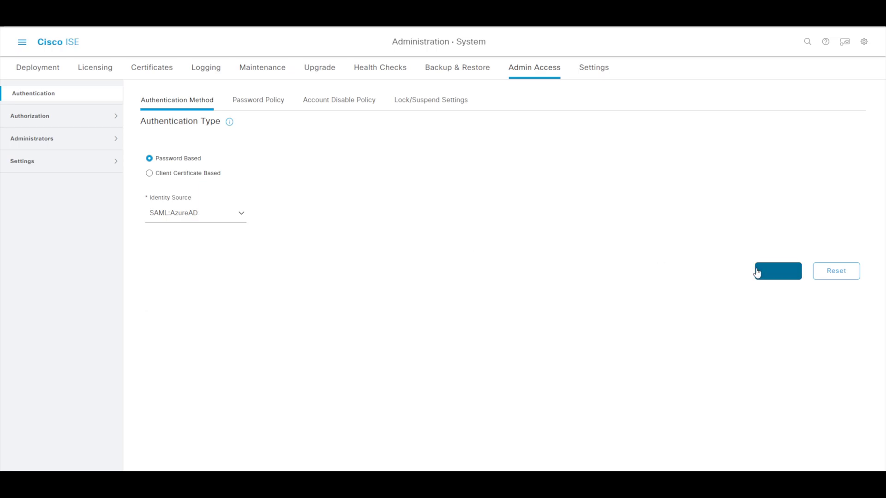
{"action": "left_click", "coordinate": [770, 271]}
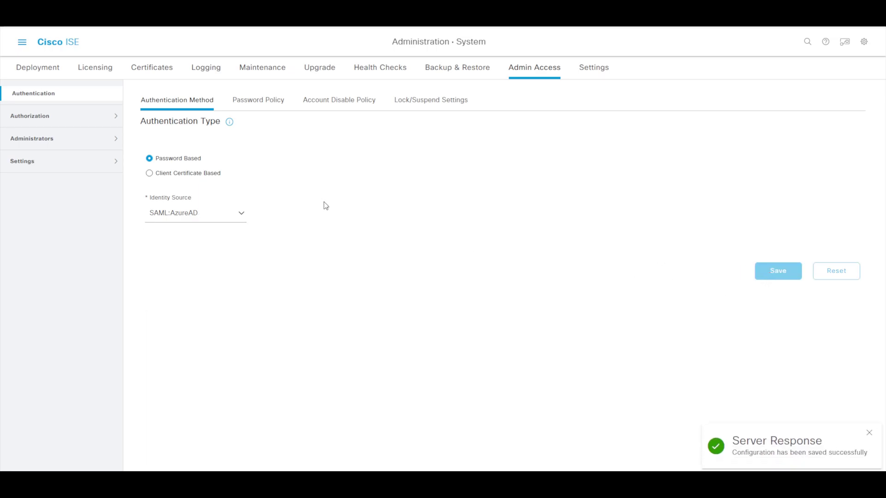
Step: Delete the AzureAD2 SAML provider, then open the AzureAD provider's settings
{"action": "left_click", "coordinate": [25, 53]}
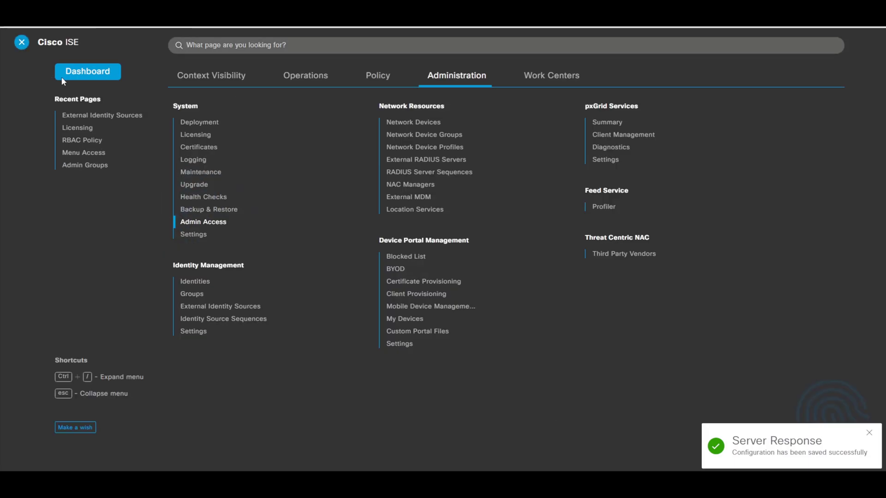
{"action": "left_click", "coordinate": [219, 308]}
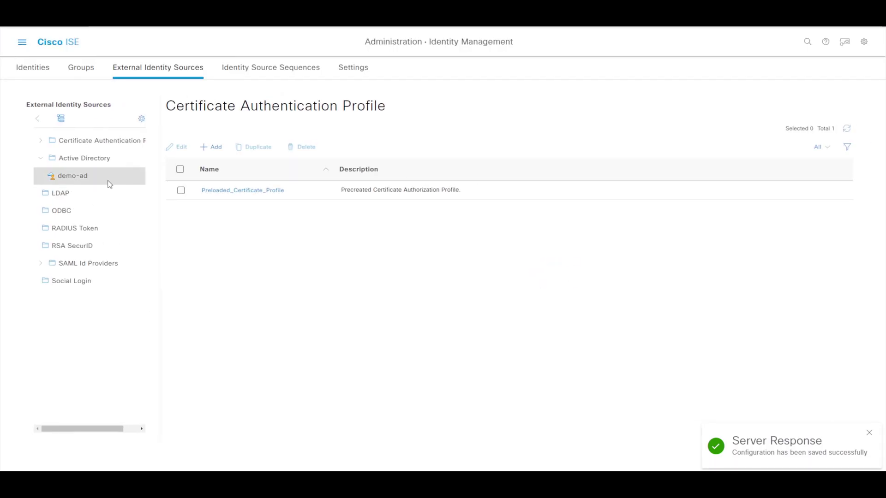
{"action": "left_click", "coordinate": [109, 264]}
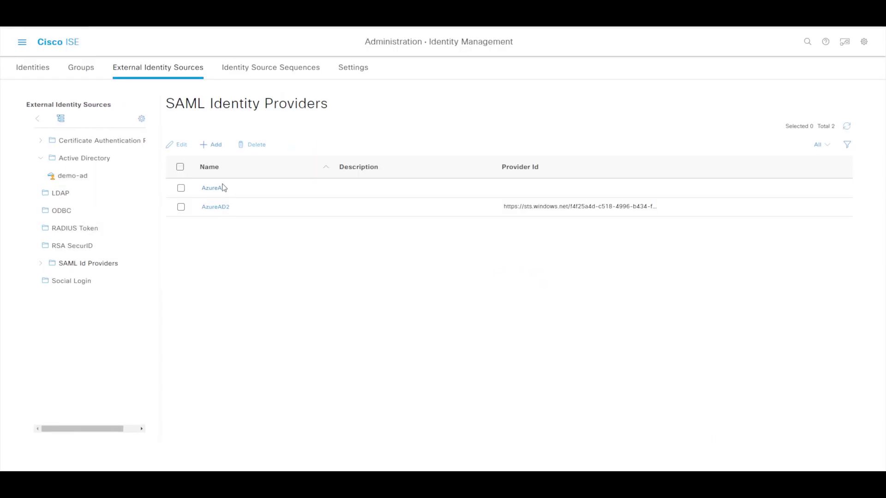
{"action": "left_click", "coordinate": [181, 206]}
{"action": "left_click", "coordinate": [254, 145]}
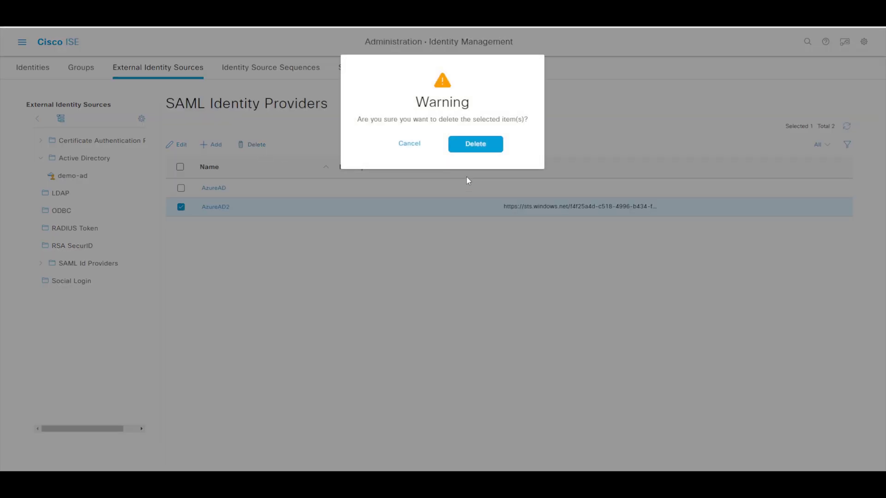
{"action": "left_click", "coordinate": [467, 146]}
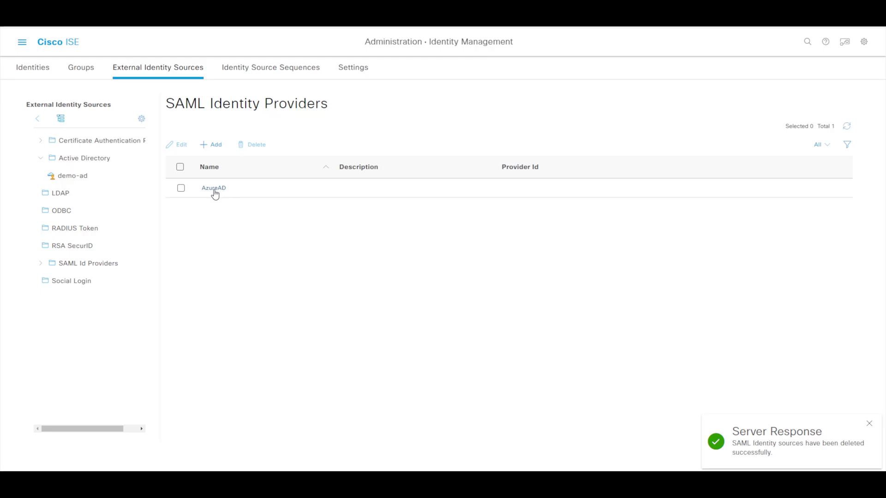
{"action": "left_click", "coordinate": [214, 190]}
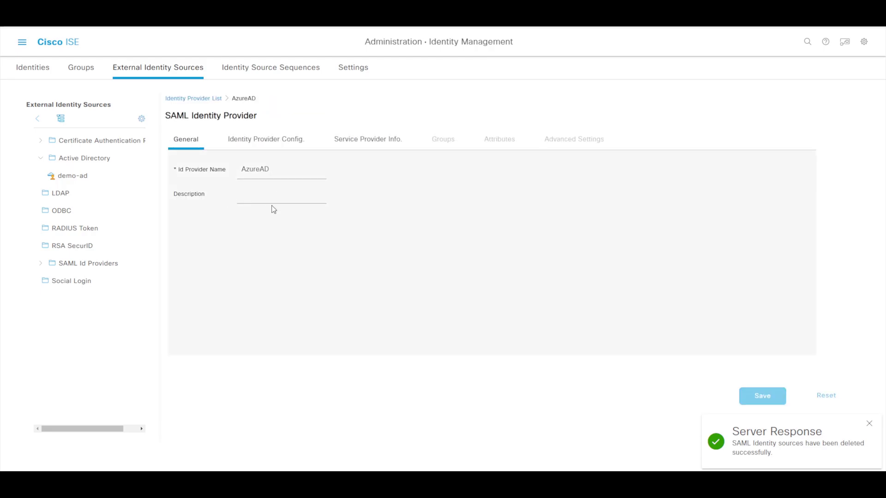
Step: Export AzureAD's service provider metadata and open the downloaded XML file
{"action": "left_click", "coordinate": [356, 142]}
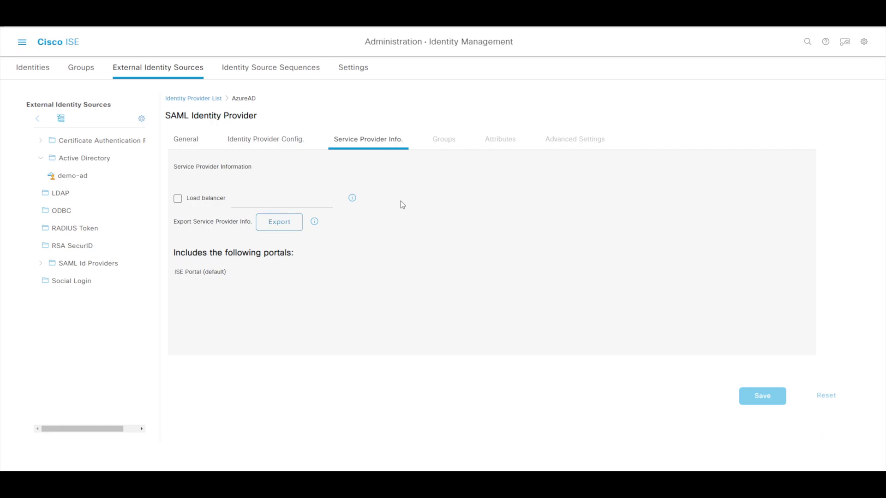
{"action": "left_click", "coordinate": [283, 224]}
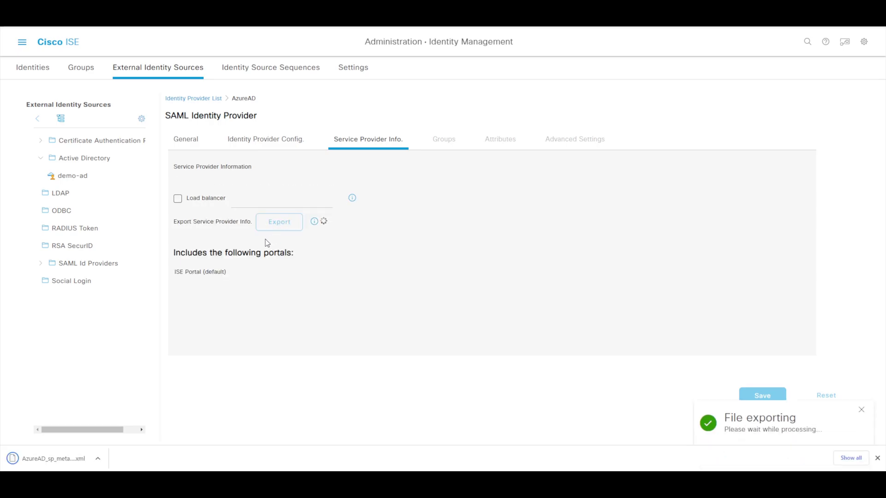
{"action": "left_click", "coordinate": [65, 455]}
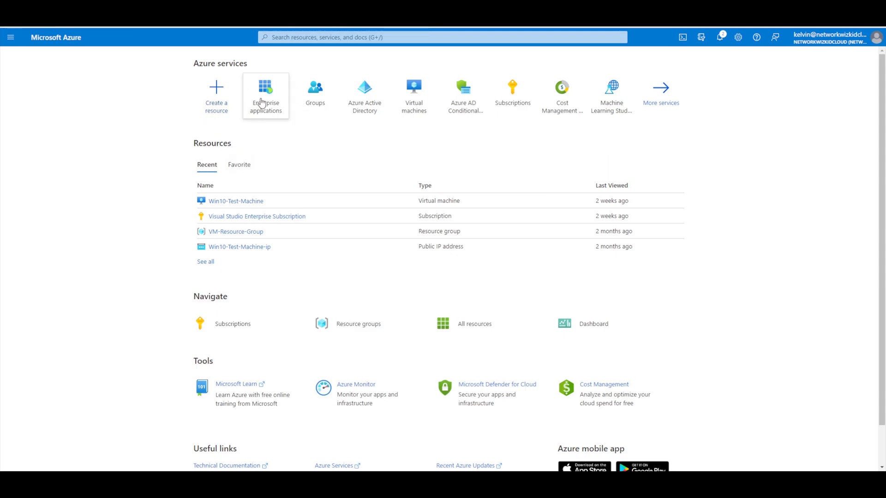
Step: Browse All groups to locate the ISE Admins security group, then return Home
{"action": "mouse_move", "coordinate": [257, 106]}
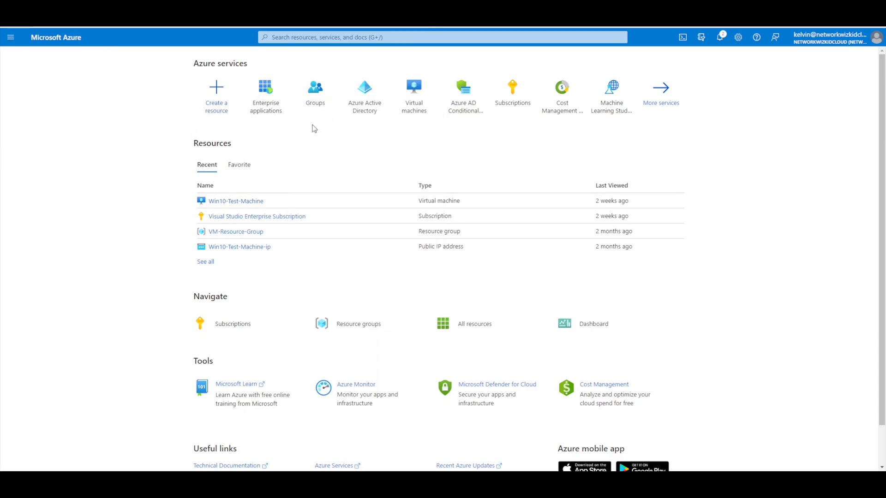
{"action": "left_click", "coordinate": [318, 101]}
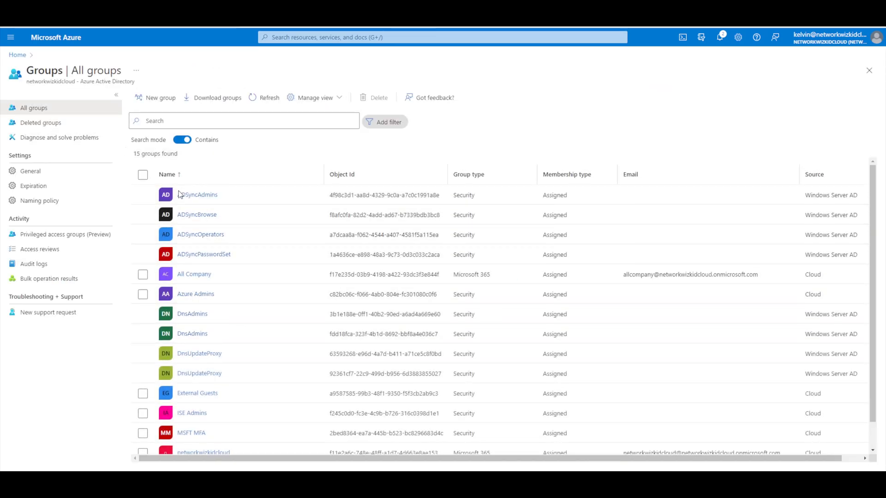
{"action": "scroll", "coordinate": [207, 286], "scroll_direction": "down", "scroll_amount": 1}
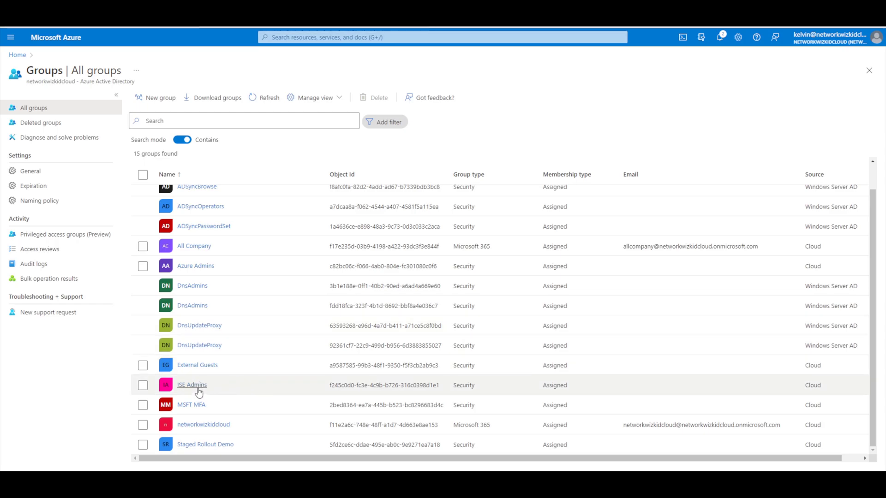
{"action": "left_click", "coordinate": [18, 55]}
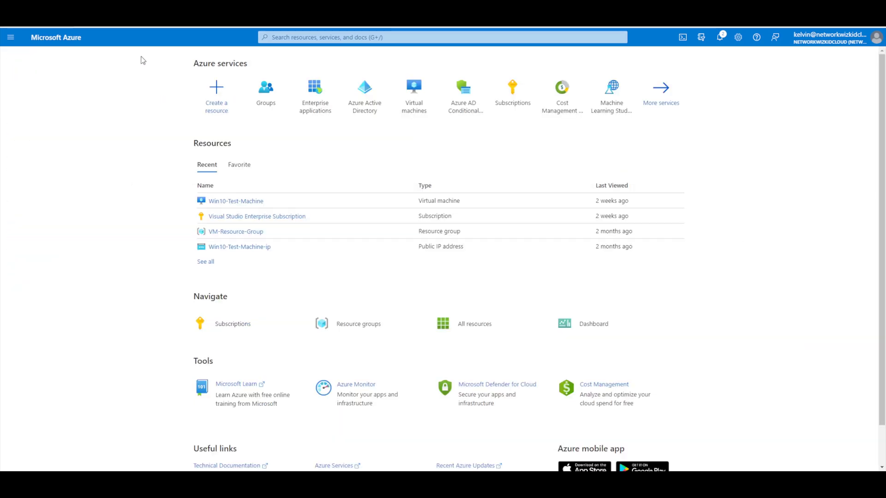
Step: Create your own non-gallery enterprise application named ISE GUI
{"action": "left_click", "coordinate": [317, 95]}
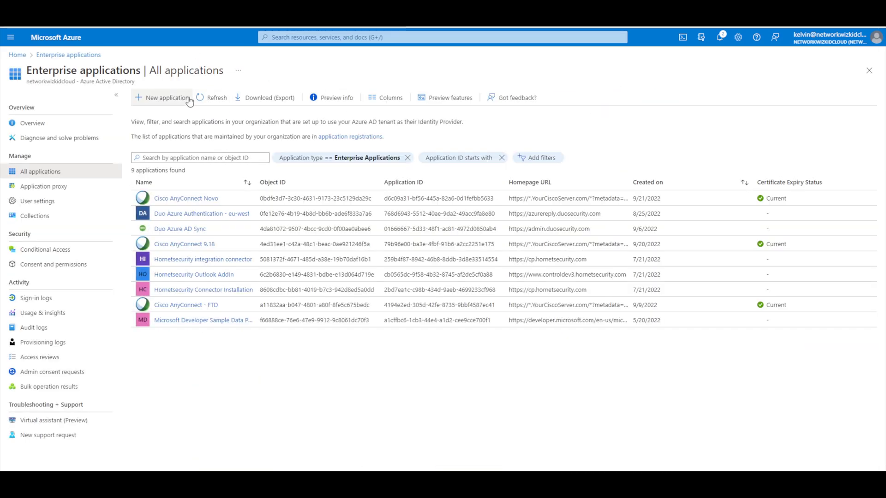
{"action": "left_click", "coordinate": [154, 101]}
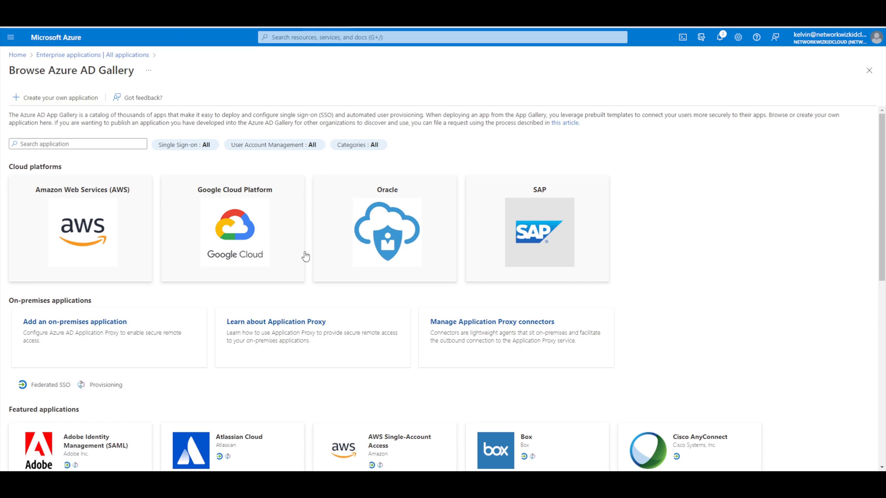
{"action": "left_click", "coordinate": [83, 103]}
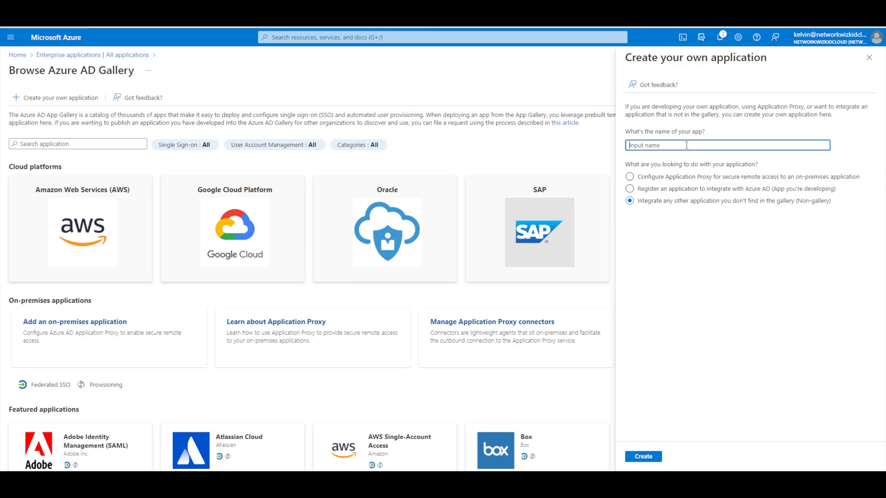
{"action": "type", "text": "ISE GUI"}
{"action": "left_click", "coordinate": [653, 458]}
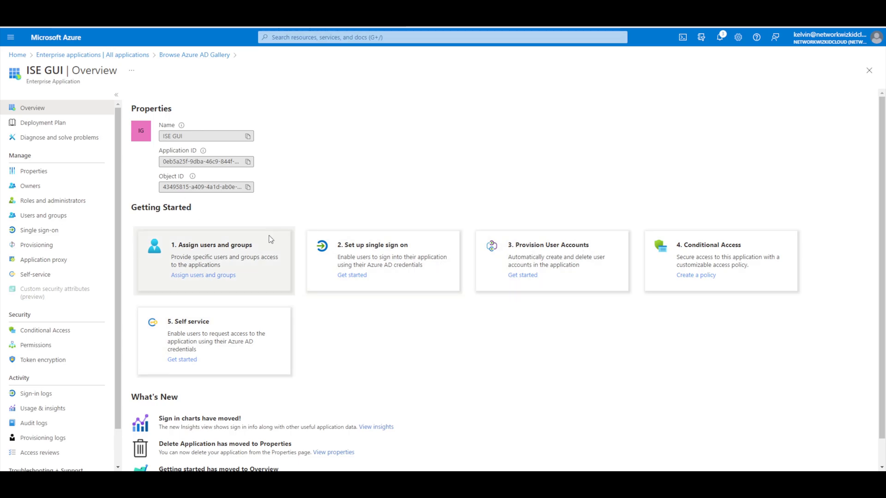
Step: Search 'ise' in Add user/group, select the ISE Admins group, and assign it
{"action": "left_click", "coordinate": [224, 275]}
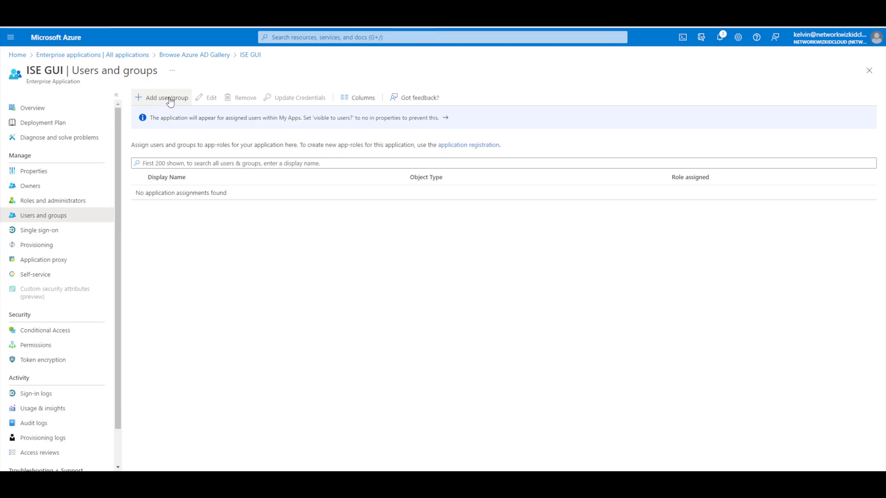
{"action": "left_click", "coordinate": [170, 102]}
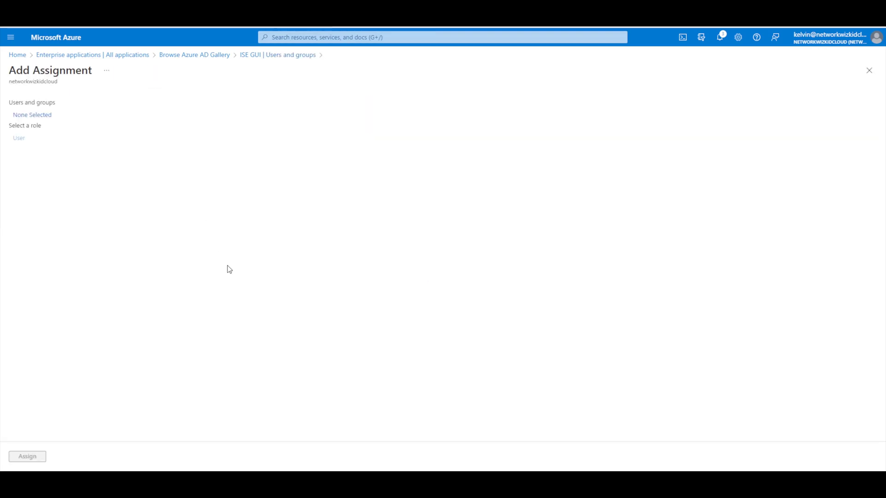
{"action": "left_click", "coordinate": [33, 115]}
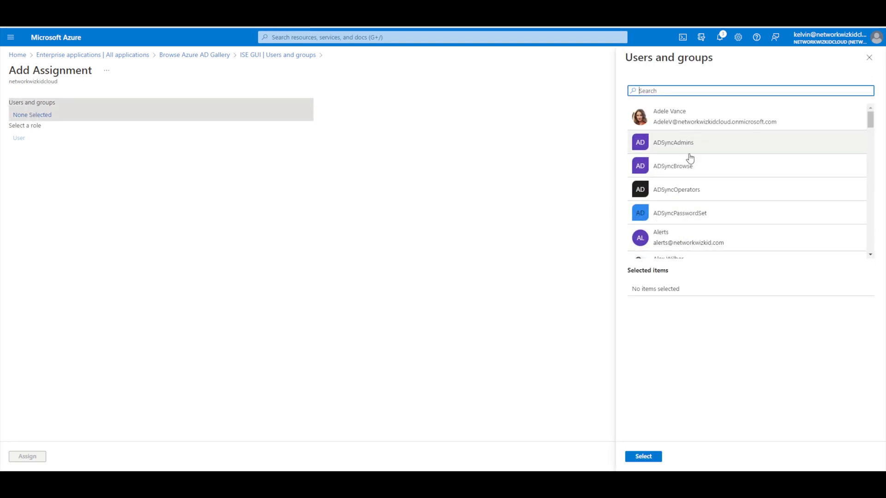
{"action": "scroll", "coordinate": [708, 160], "scroll_direction": "down", "scroll_amount": 2}
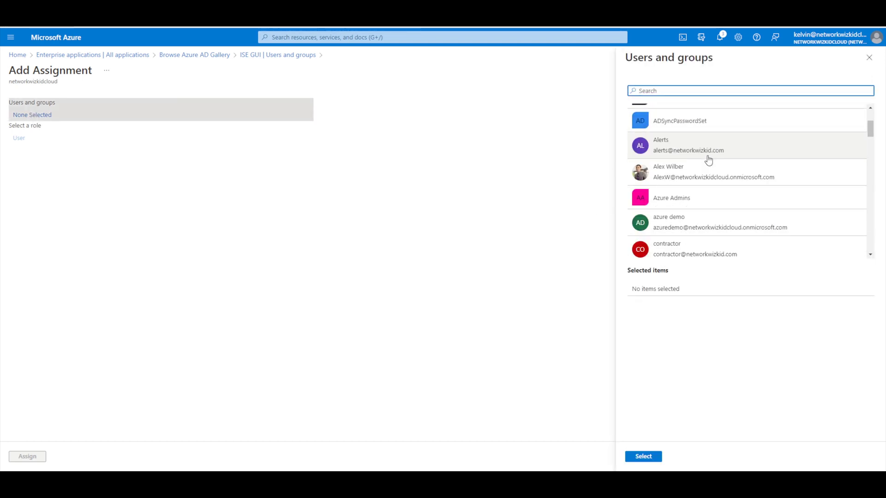
{"action": "scroll", "coordinate": [708, 160], "scroll_direction": "down", "scroll_amount": 1}
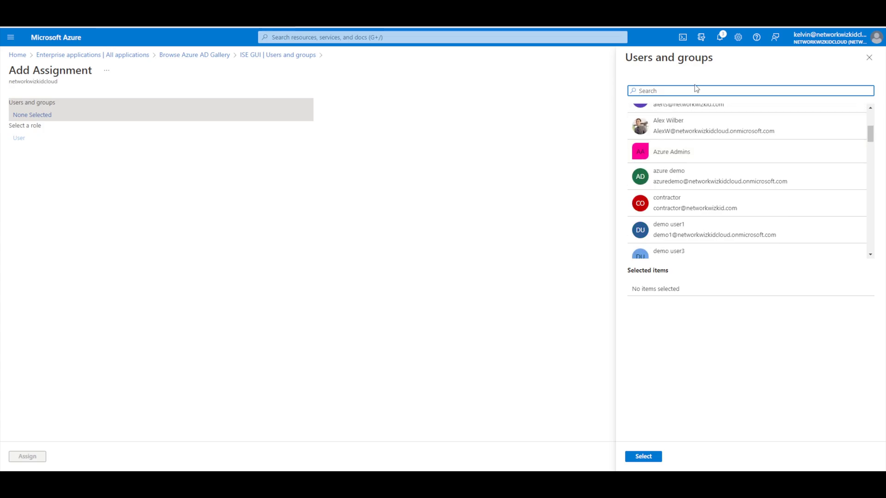
{"action": "type", "text": "ise"}
{"action": "left_click", "coordinate": [702, 119]}
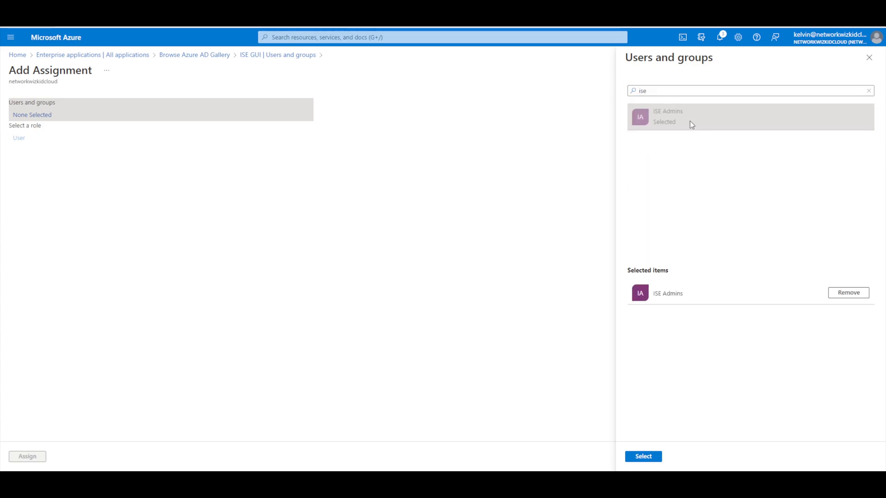
{"action": "left_click", "coordinate": [654, 457]}
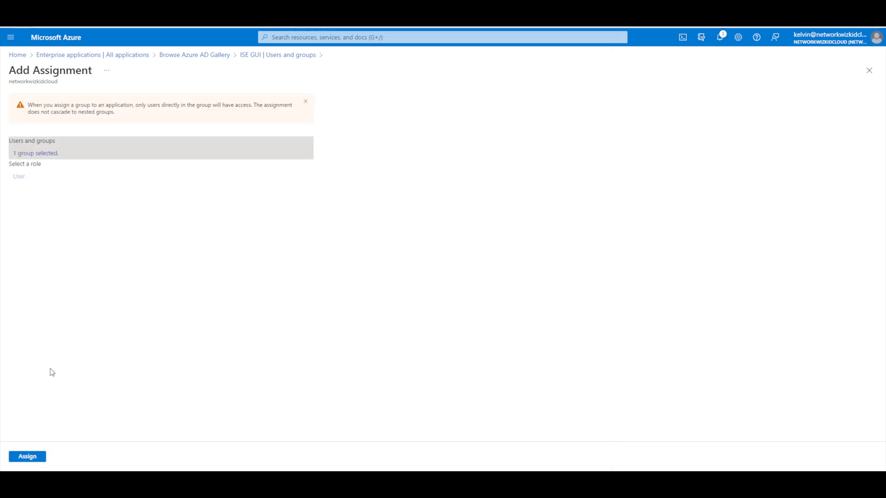
{"action": "left_click", "coordinate": [29, 457]}
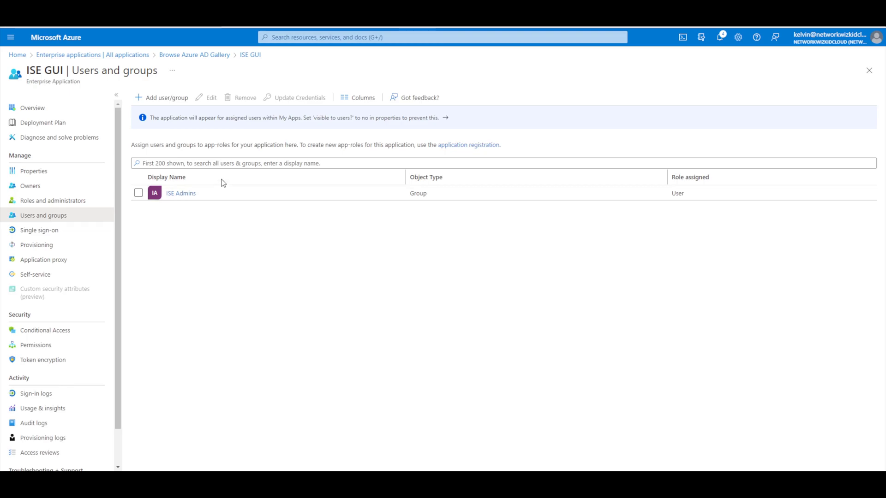
Step: Select SAML as ISE GUI's sign-on method and open Basic SAML Configuration for editing
{"action": "left_click", "coordinate": [48, 236]}
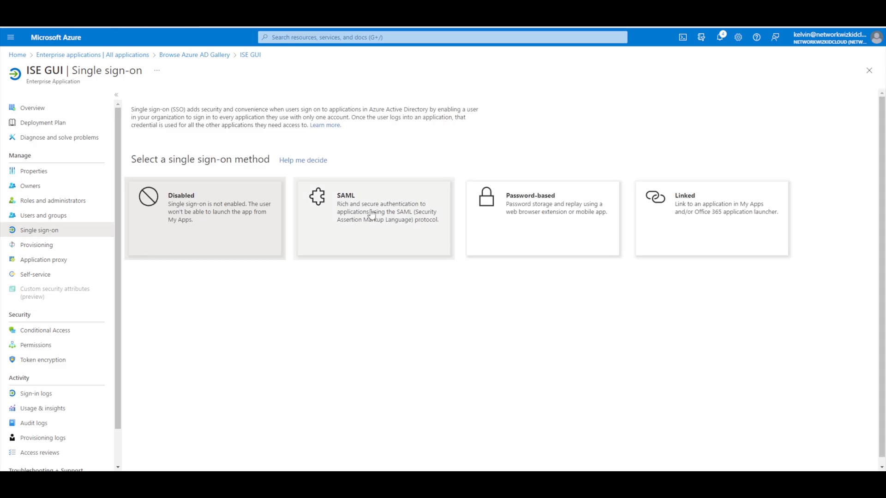
{"action": "left_click", "coordinate": [374, 220]}
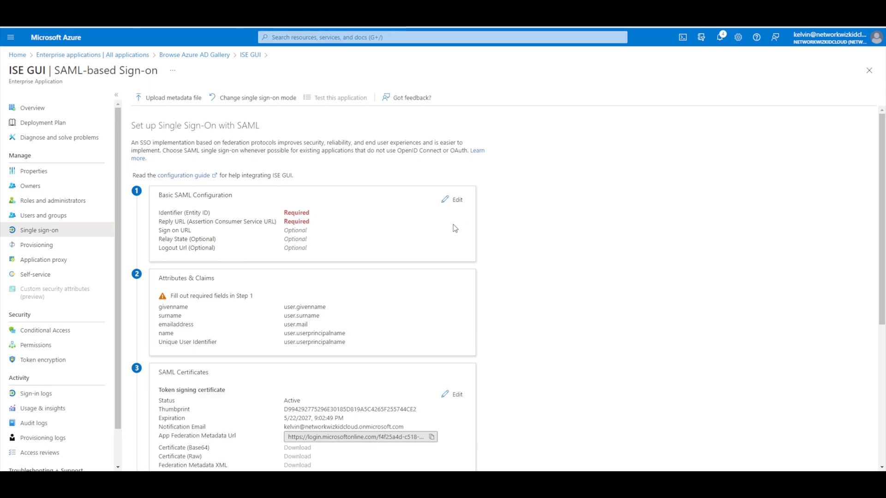
{"action": "left_click", "coordinate": [456, 208]}
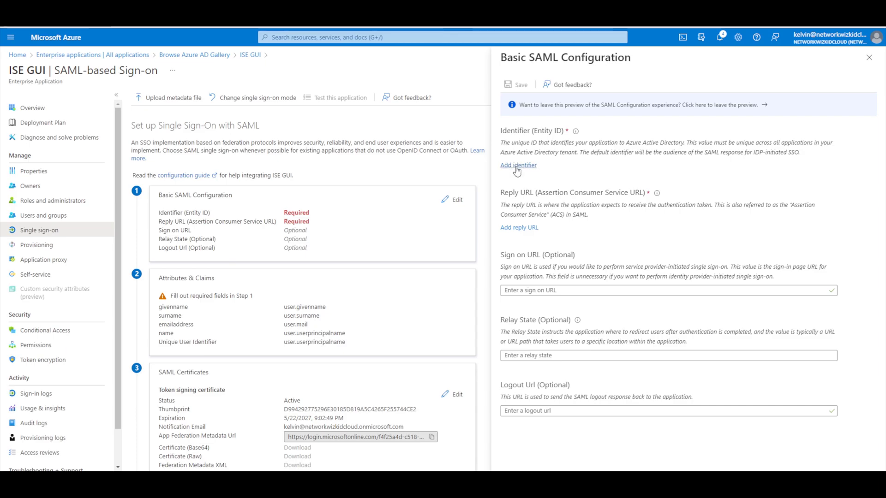
Step: Add Identifier and Reply URL rows, then paste the ISE metadata entityID as the Identifier
{"action": "left_click", "coordinate": [518, 167]}
{"action": "left_click", "coordinate": [518, 258]}
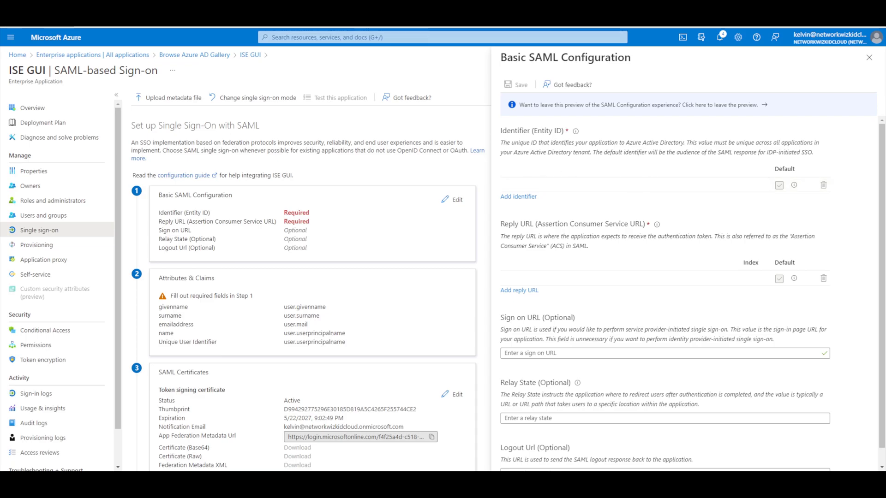
{"action": "key", "text": "alt+Tab"}
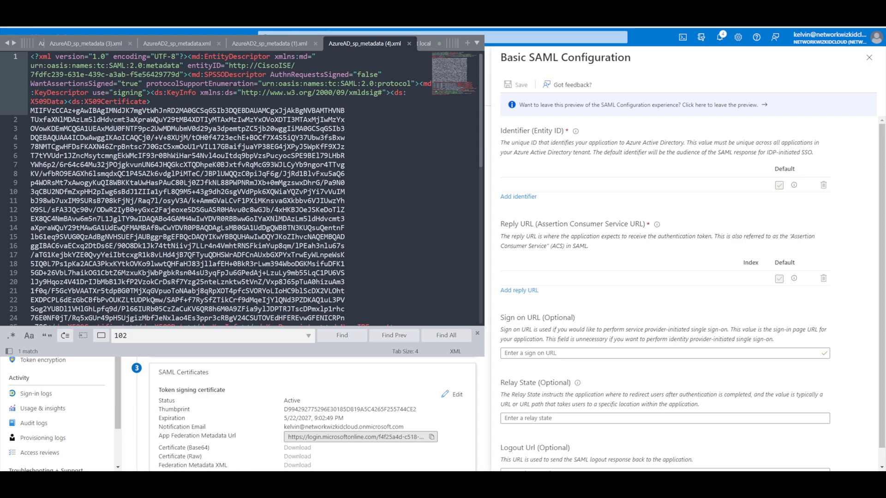
{"action": "mouse_move", "coordinate": [187, 65]}
{"action": "left_mouse_down"}
{"action": "mouse_move", "coordinate": [284, 65]}
{"action": "mouse_move", "coordinate": [184, 74]}
{"action": "mouse_move", "coordinate": [231, 65]}
{"action": "mouse_move", "coordinate": [270, 69]}
{"action": "mouse_move", "coordinate": [159, 84]}
{"action": "mouse_move", "coordinate": [176, 74]}
{"action": "left_mouse_up"}
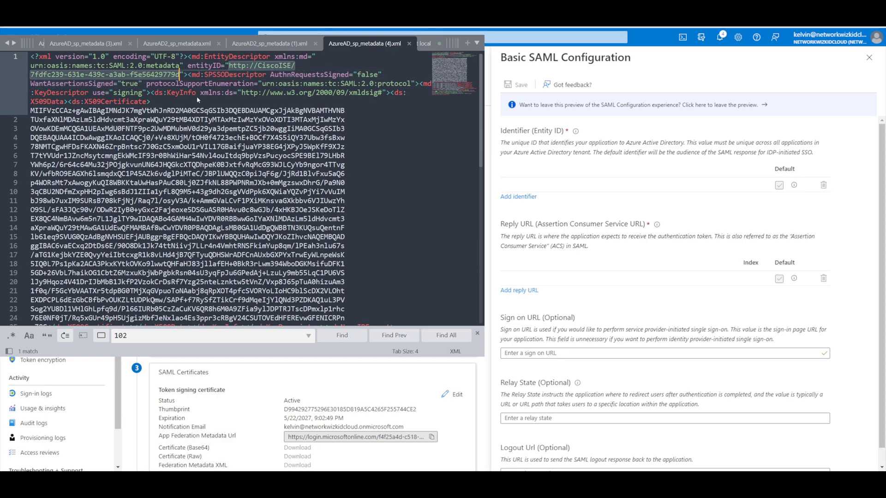
{"action": "key", "text": "ctrl+c"}
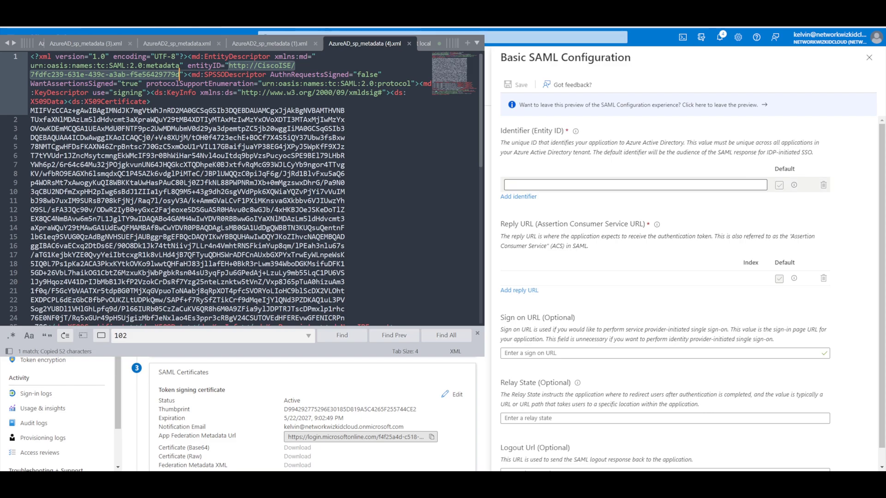
{"action": "left_click", "coordinate": [596, 184]}
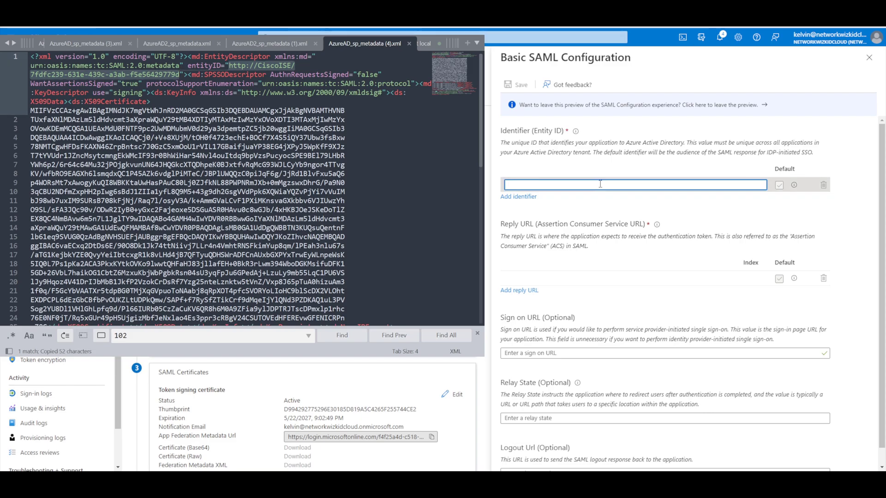
{"action": "key", "text": "ctrl+v"}
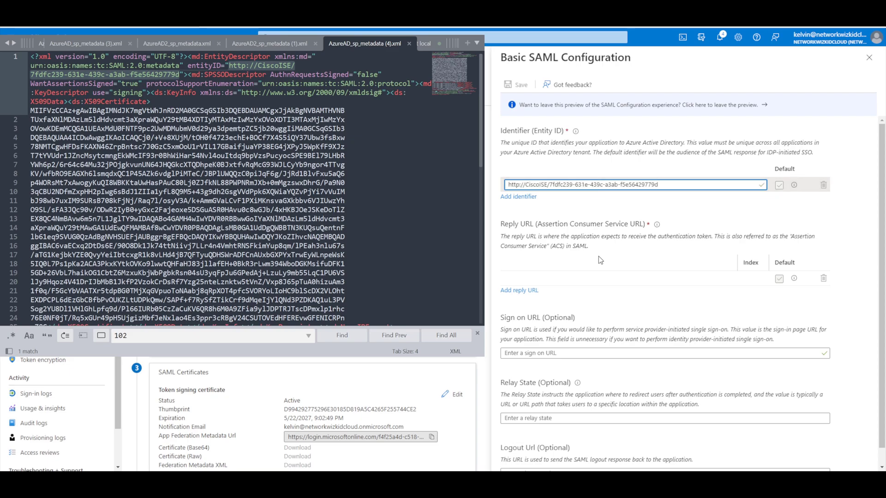
{"action": "left_click", "coordinate": [559, 277]}
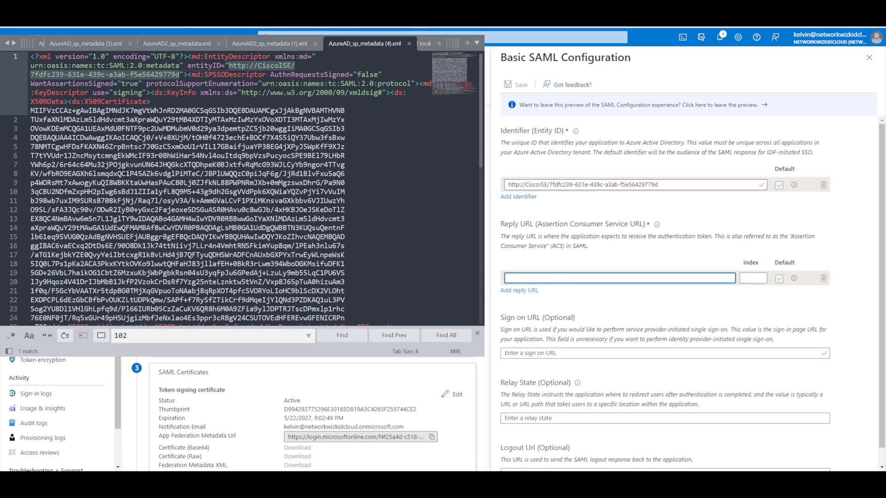
{"action": "scroll", "coordinate": [231, 185], "scroll_direction": "down", "scroll_amount": 7}
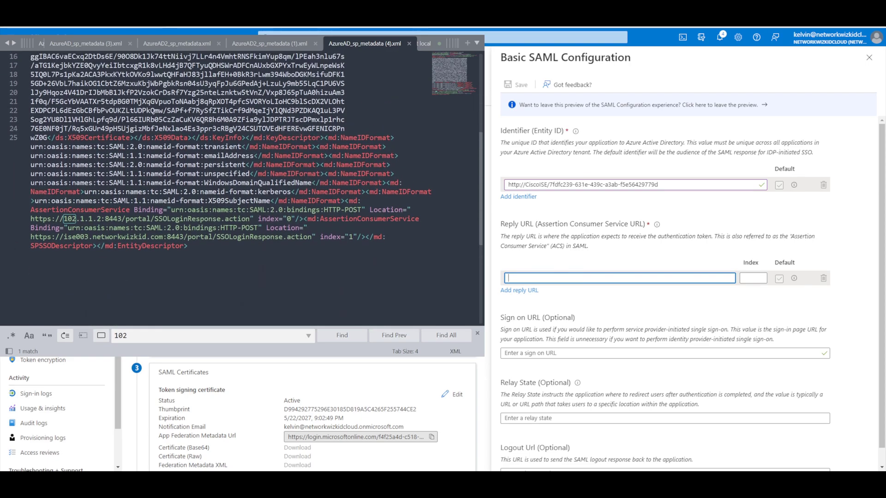
{"action": "left_click_drag", "start_coordinate": [31, 210], "coordinate": [318, 218]}
{"action": "left_click", "coordinate": [121, 219]}
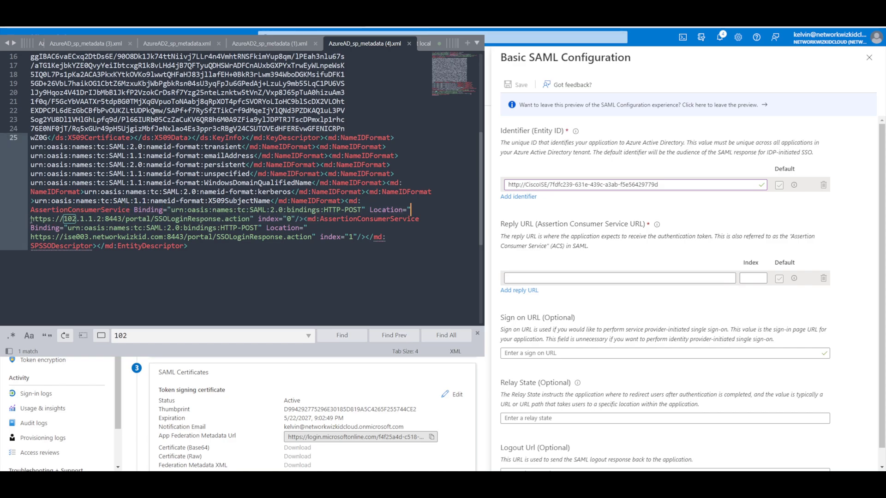
{"action": "left_click_drag", "start_coordinate": [31, 220], "coordinate": [250, 219]}
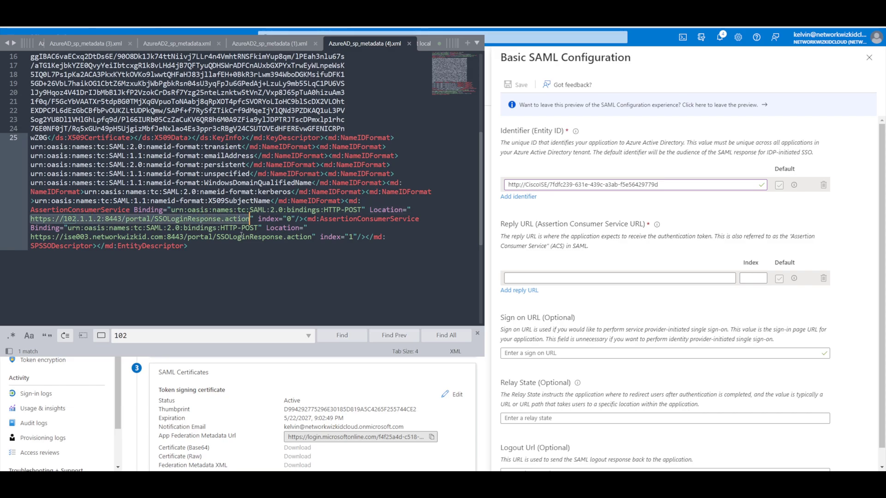
{"action": "key", "text": "ctrl+c"}
{"action": "left_click", "coordinate": [599, 278]}
{"action": "key", "text": "ctrl+v"}
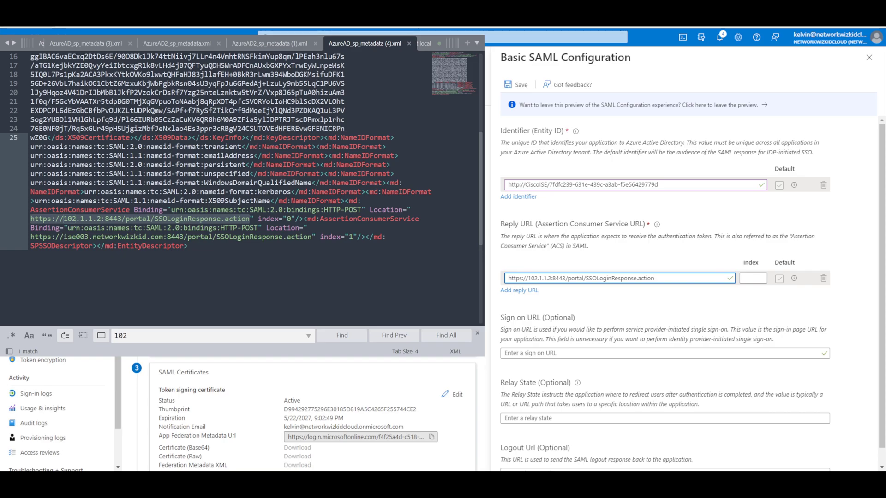
{"action": "key", "text": "alt+Tab"}
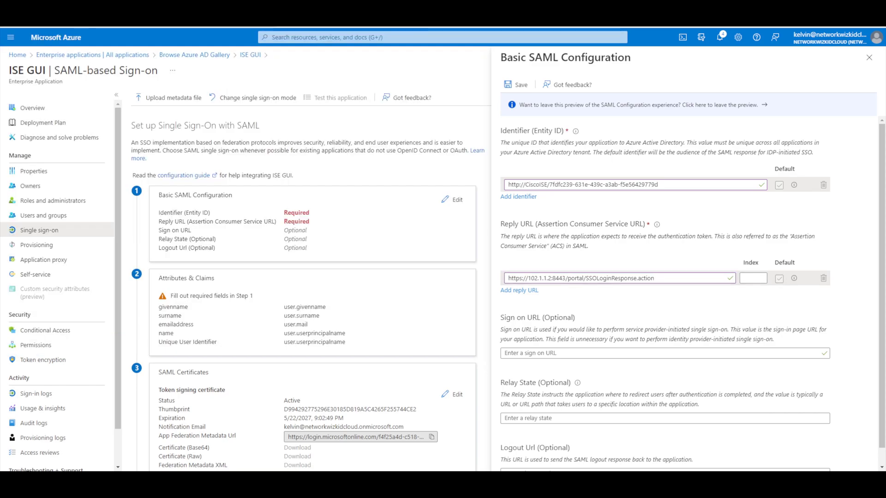
Step: Save and close the Basic SAML Configuration
{"action": "left_click", "coordinate": [515, 85]}
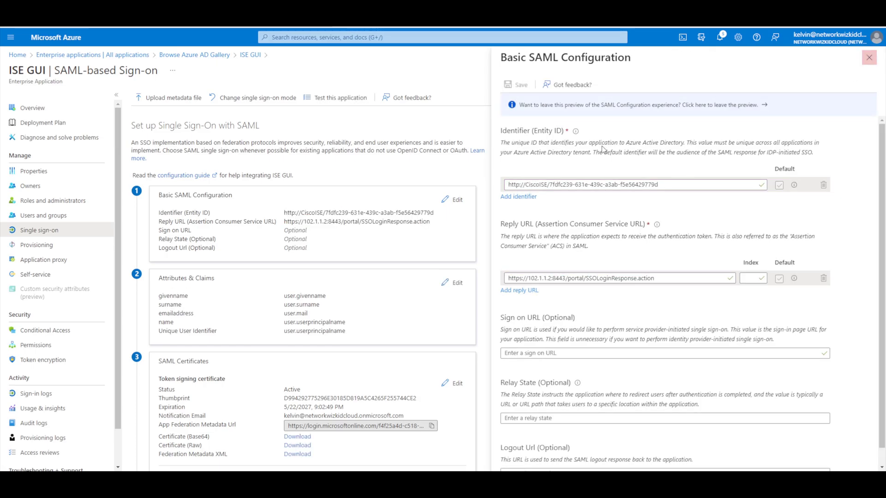
{"action": "left_click", "coordinate": [869, 57]}
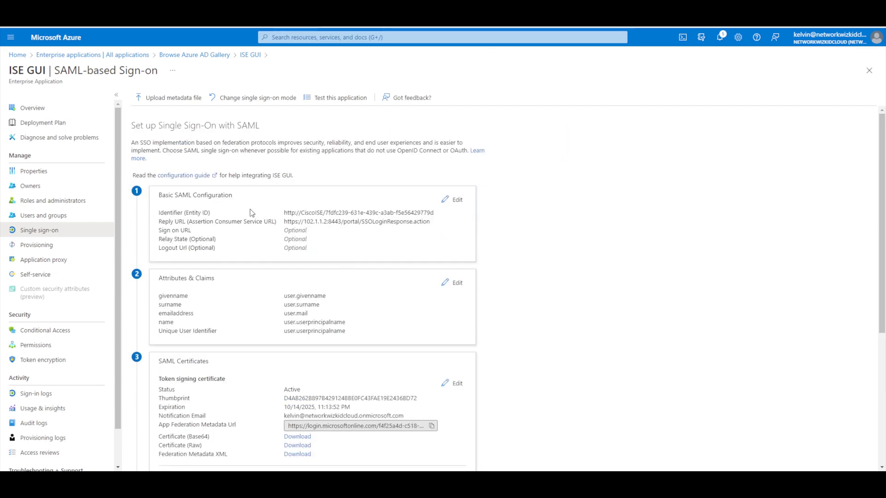
{"action": "scroll", "coordinate": [304, 300], "scroll_direction": "down", "scroll_amount": 1}
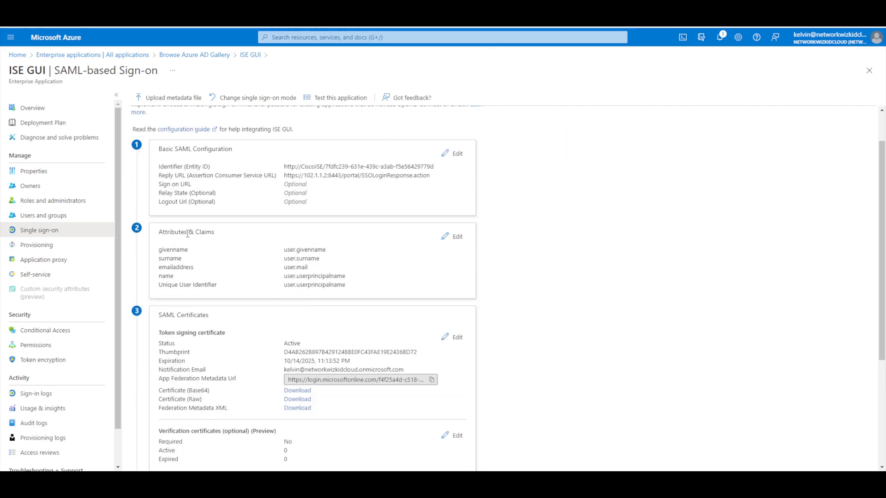
Step: Add a group claim for groups assigned to the application, custom-named 'Group', and save it
{"action": "left_click", "coordinate": [455, 236]}
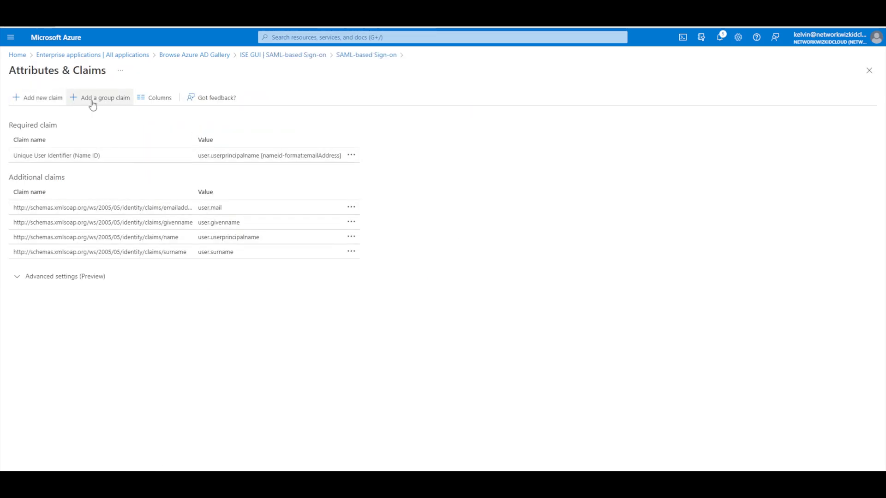
{"action": "left_click", "coordinate": [94, 103]}
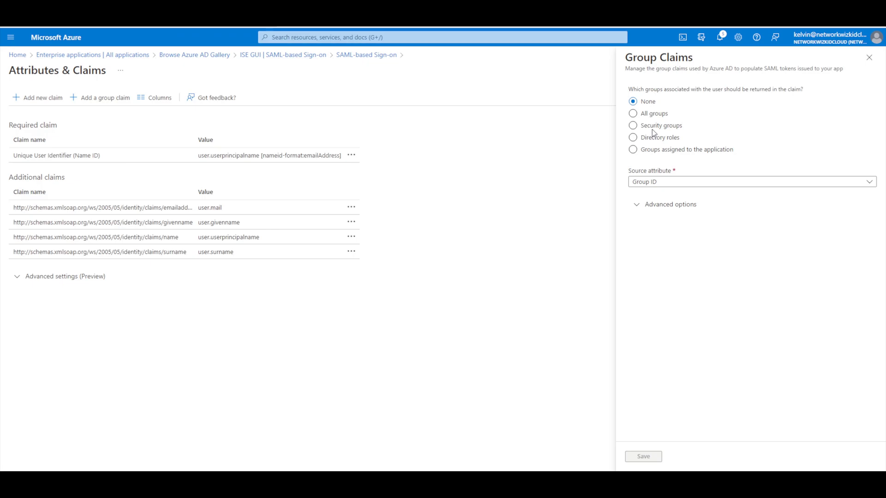
{"action": "left_click", "coordinate": [650, 153]}
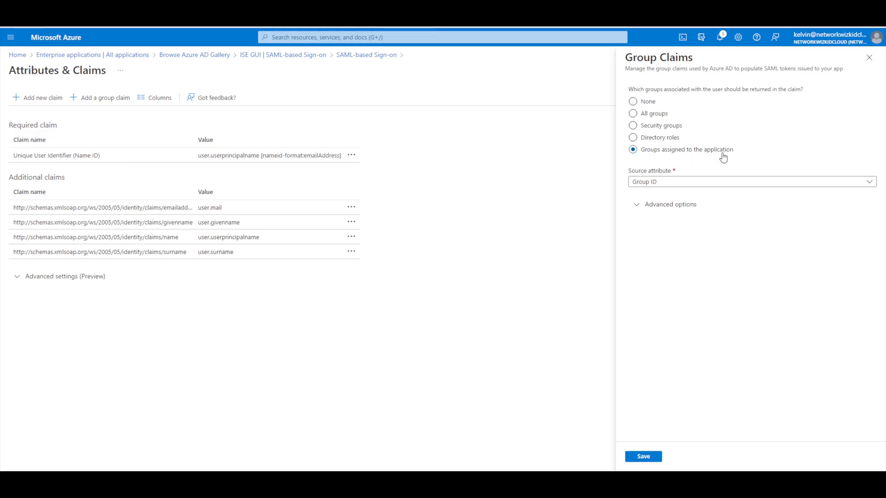
{"action": "left_click", "coordinate": [688, 207]}
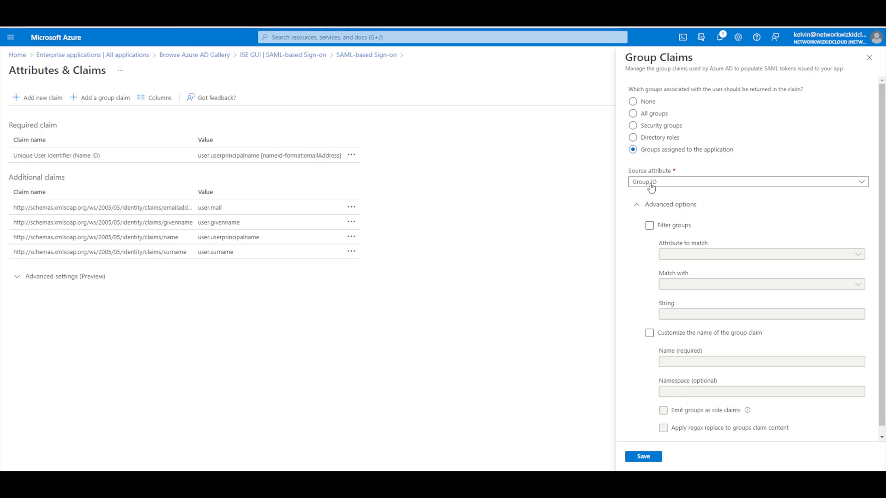
{"action": "left_click", "coordinate": [649, 333]}
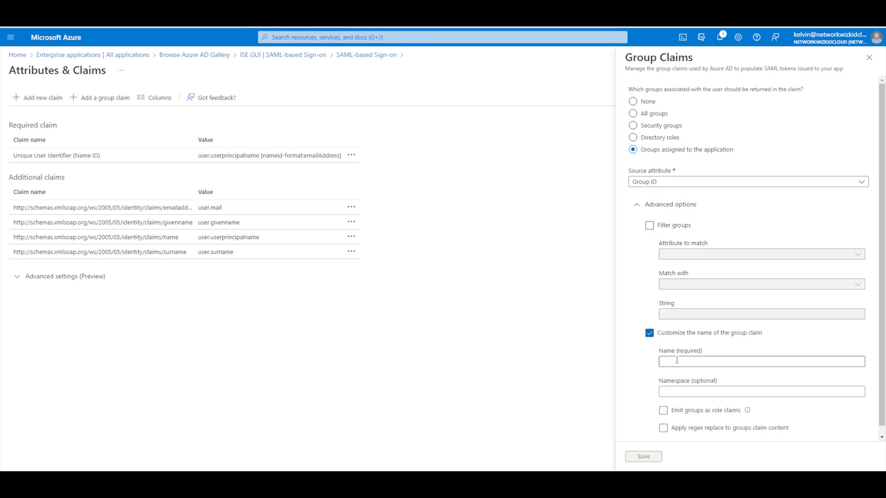
{"action": "left_click", "coordinate": [675, 359]}
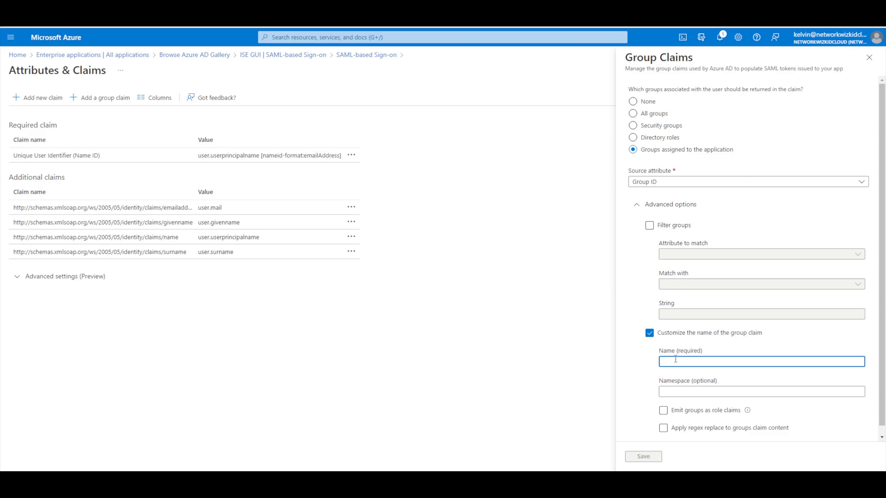
{"action": "type", "text": "Groups"}
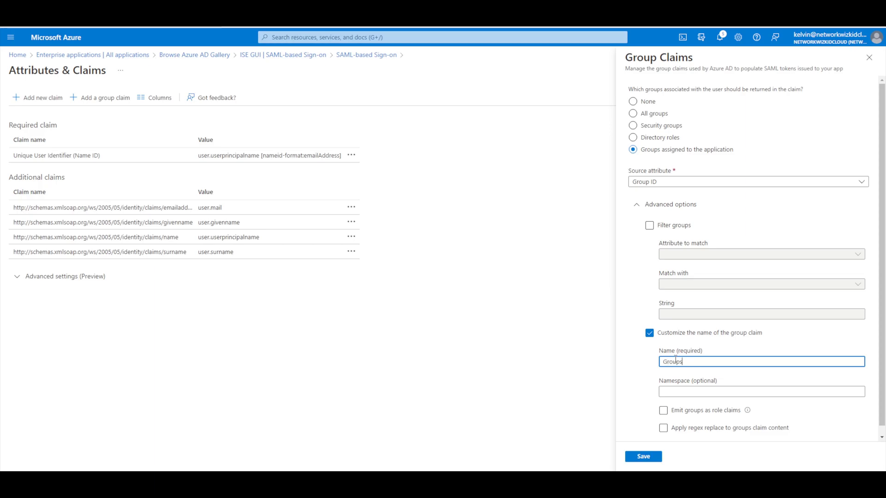
{"action": "left_click", "coordinate": [655, 461]}
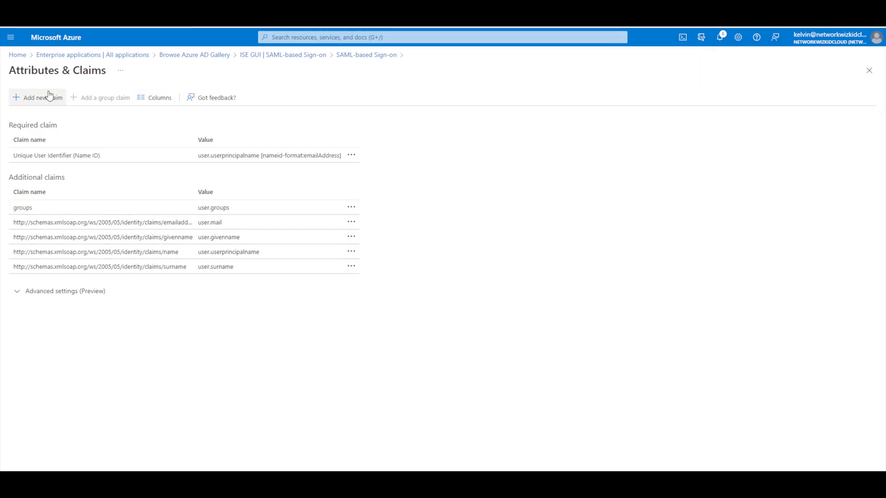
Step: From ISE GUI's SAML sign-on settings, download the Federation Metadata XML under SAML Certificates
{"action": "left_click", "coordinate": [294, 55]}
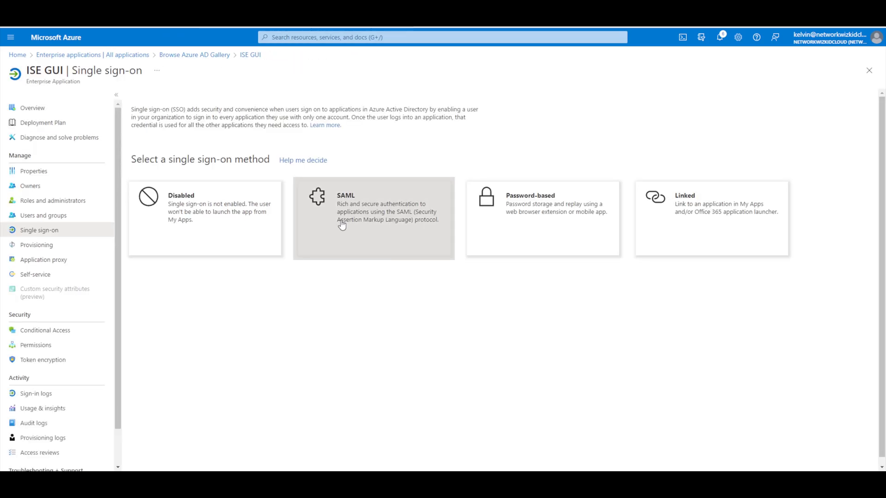
{"action": "left_click", "coordinate": [379, 222]}
{"action": "scroll", "coordinate": [393, 250], "scroll_direction": "down", "scroll_amount": 4}
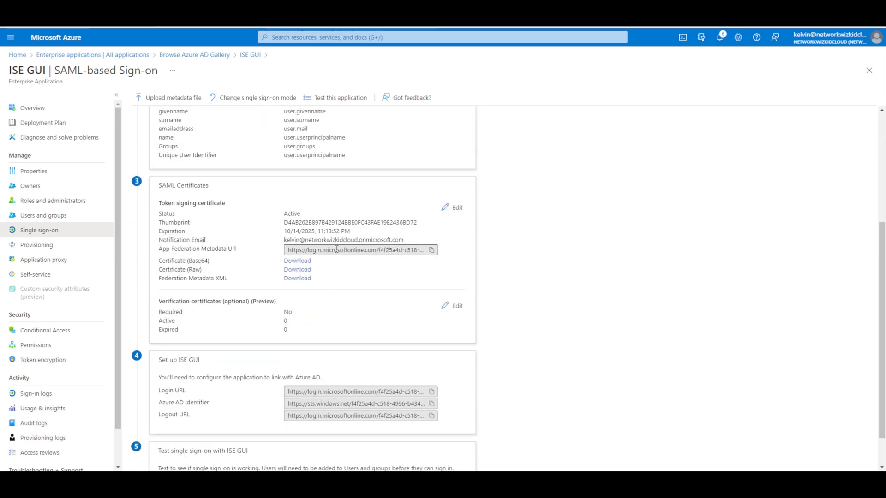
{"action": "scroll", "coordinate": [338, 292], "scroll_direction": "up", "scroll_amount": 2}
{"action": "scroll", "coordinate": [337, 249], "scroll_direction": "down", "scroll_amount": 1}
{"action": "scroll", "coordinate": [337, 250], "scroll_direction": "down", "scroll_amount": 1}
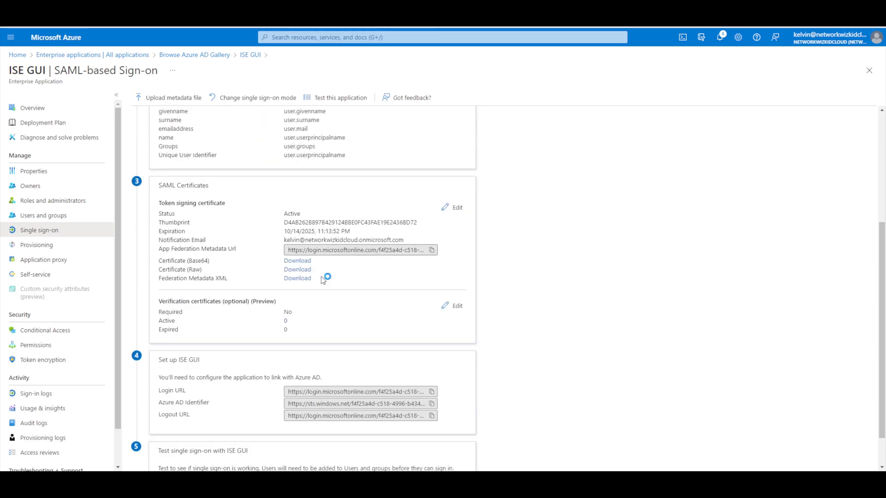
{"action": "scroll", "coordinate": [325, 280], "scroll_direction": "down", "scroll_amount": 2}
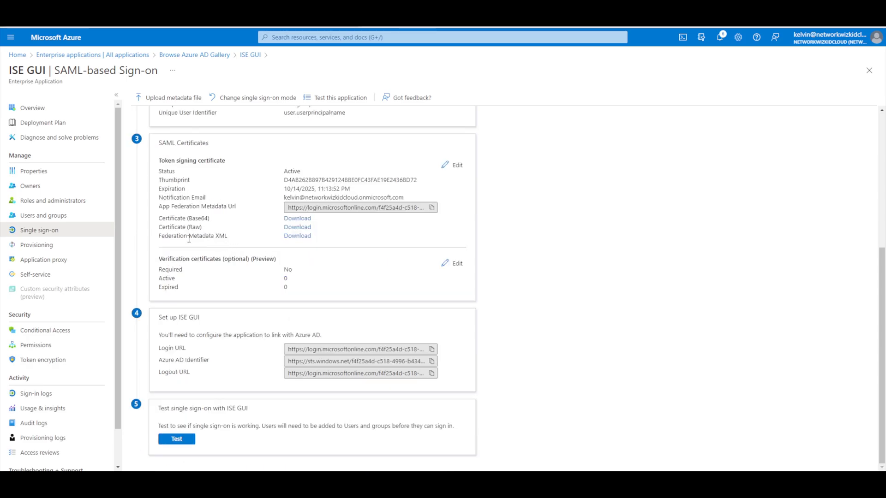
{"action": "left_click", "coordinate": [297, 236]}
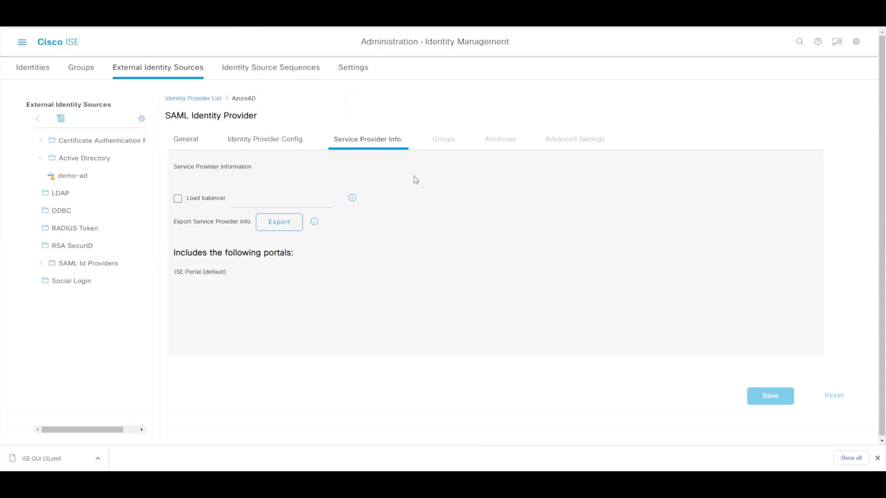
Step: Import the metadata XML file in AzureAD's Identity Provider Config and save it
{"action": "left_click", "coordinate": [270, 141]}
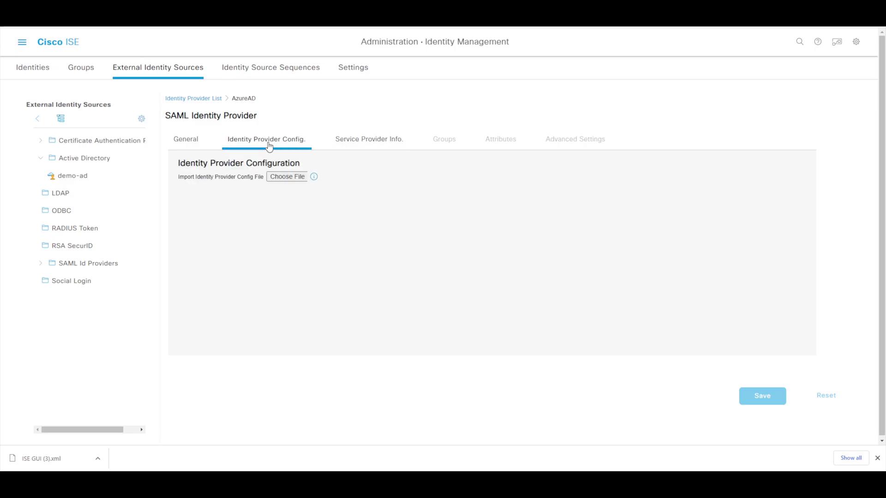
{"action": "left_click", "coordinate": [299, 177]}
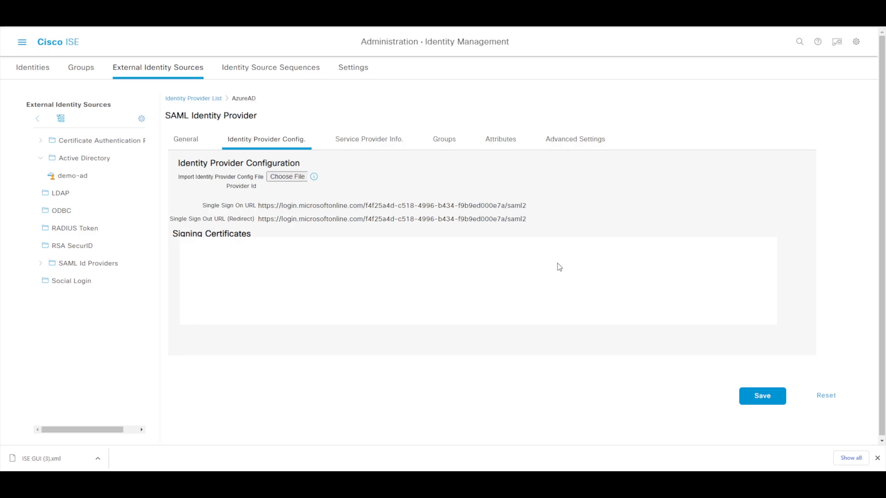
{"action": "left_click", "coordinate": [756, 402]}
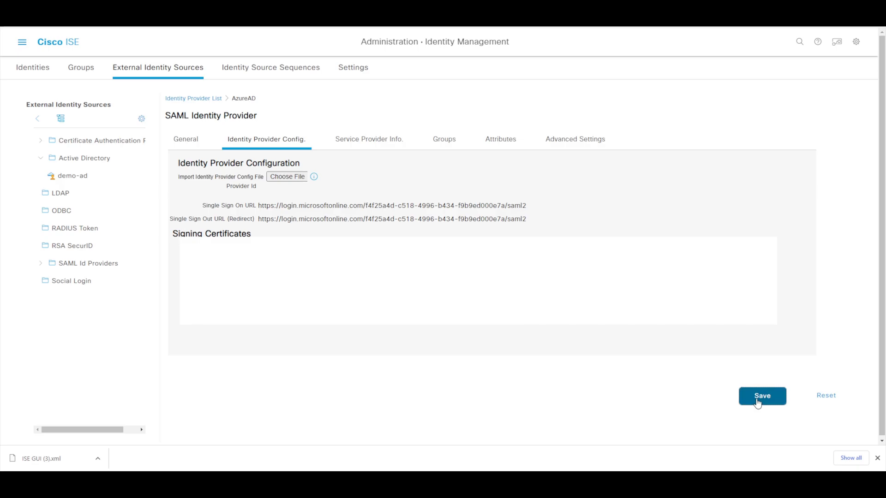
{"action": "left_click", "coordinate": [757, 402]}
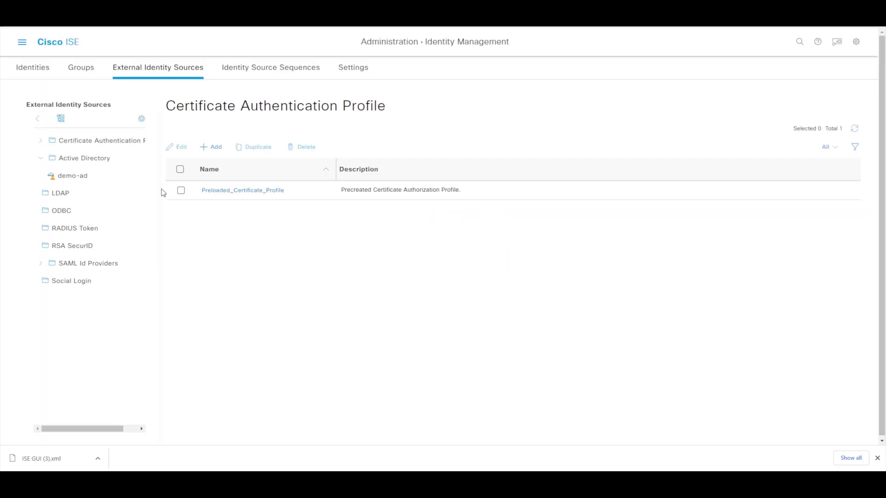
Step: Reopen the AzureAD identity provider, save it again, and view its service provider information
{"action": "left_click", "coordinate": [76, 266]}
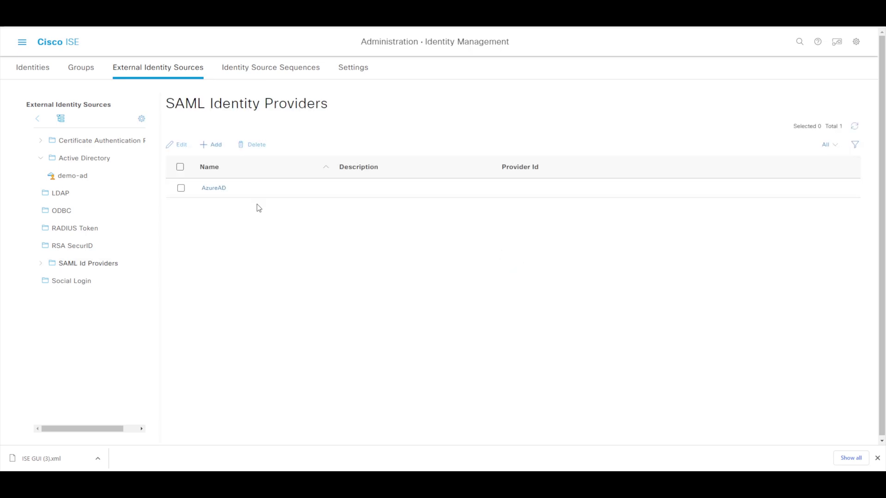
{"action": "left_click", "coordinate": [216, 187]}
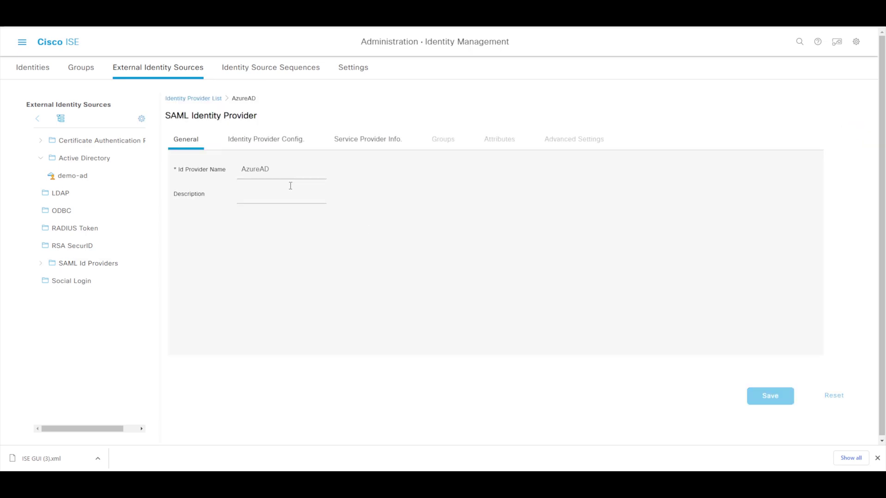
{"action": "left_click", "coordinate": [297, 143]}
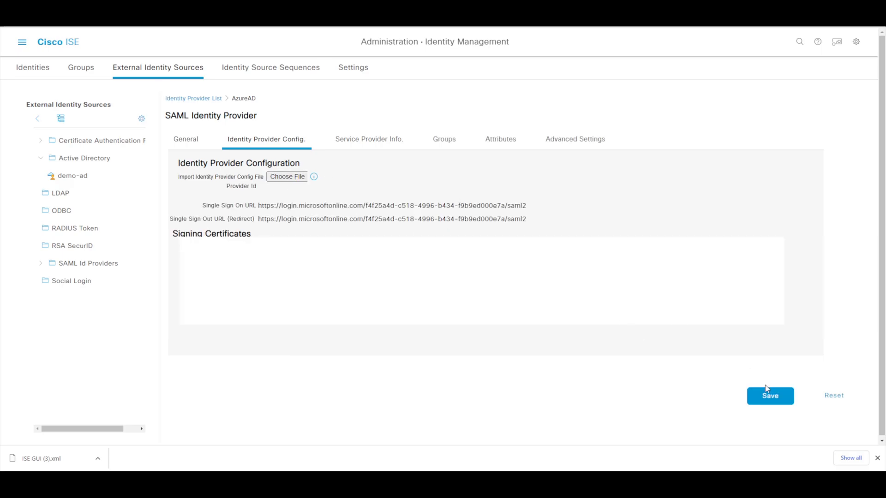
{"action": "left_click", "coordinate": [768, 395]}
{"action": "left_click", "coordinate": [369, 143]}
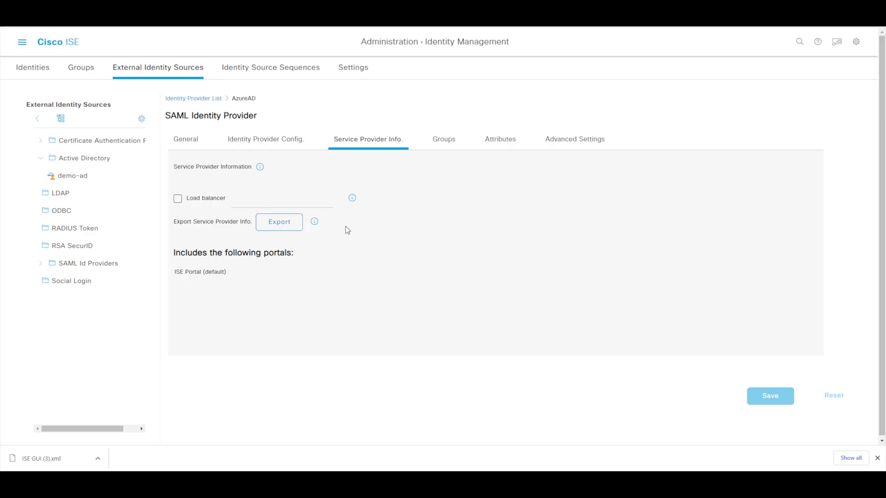
Step: Set the AzureAD Group Membership Attribute to Groups
{"action": "left_click", "coordinate": [440, 142]}
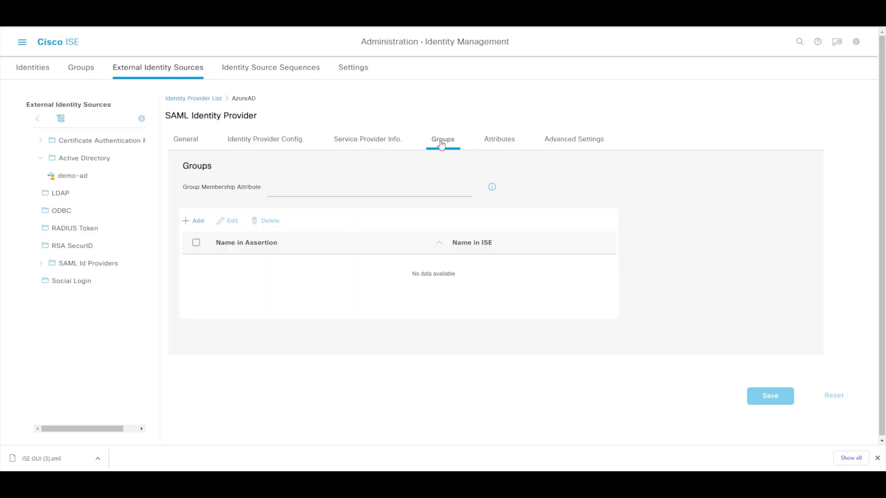
{"action": "left_click", "coordinate": [289, 193]}
{"action": "type", "text": "Groups"}
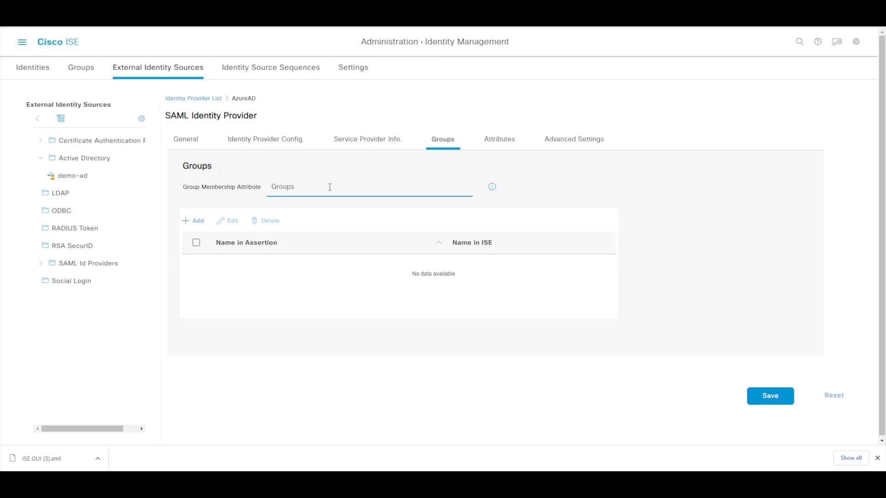
{"action": "left_click", "coordinate": [302, 189]}
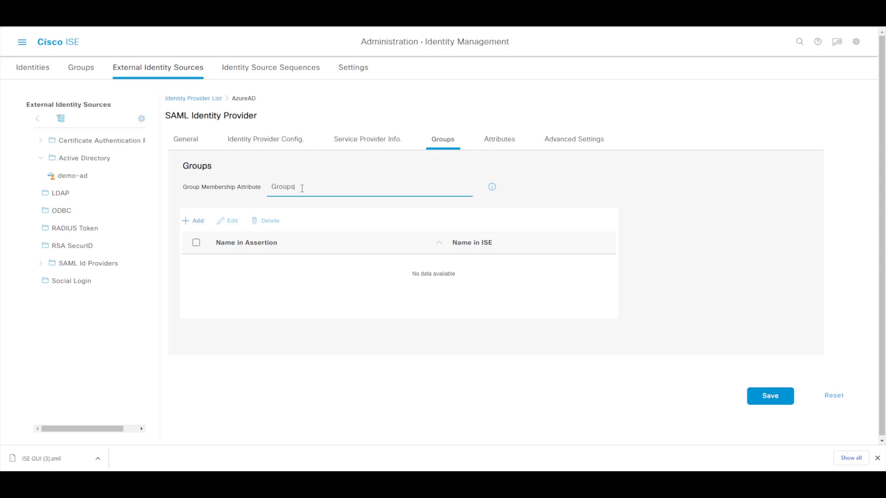
{"action": "double_click", "coordinate": [271, 188]}
{"action": "left_click", "coordinate": [272, 188]}
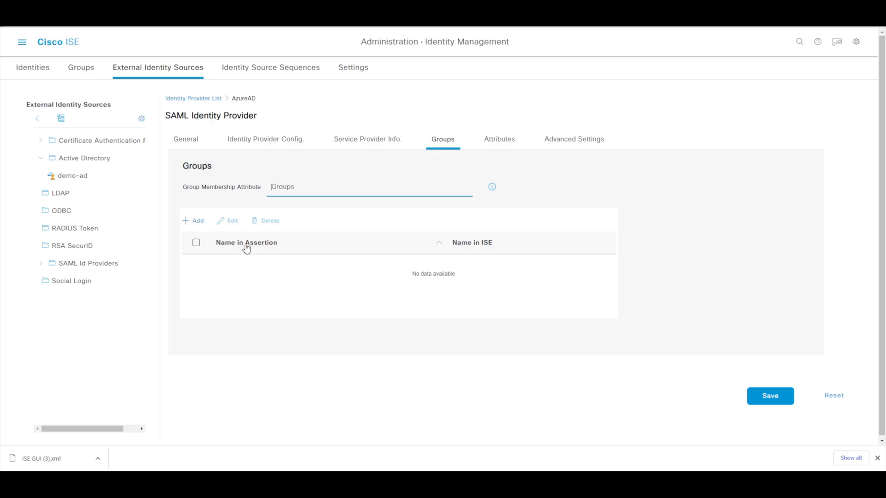
Step: Add a new group mapping with Super Admin as the name in ISE
{"action": "left_click", "coordinate": [199, 222]}
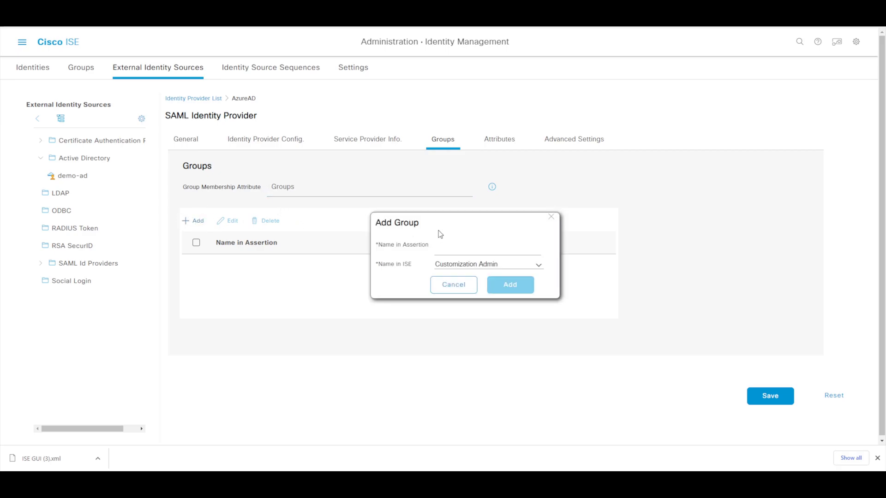
{"action": "left_click", "coordinate": [490, 351]}
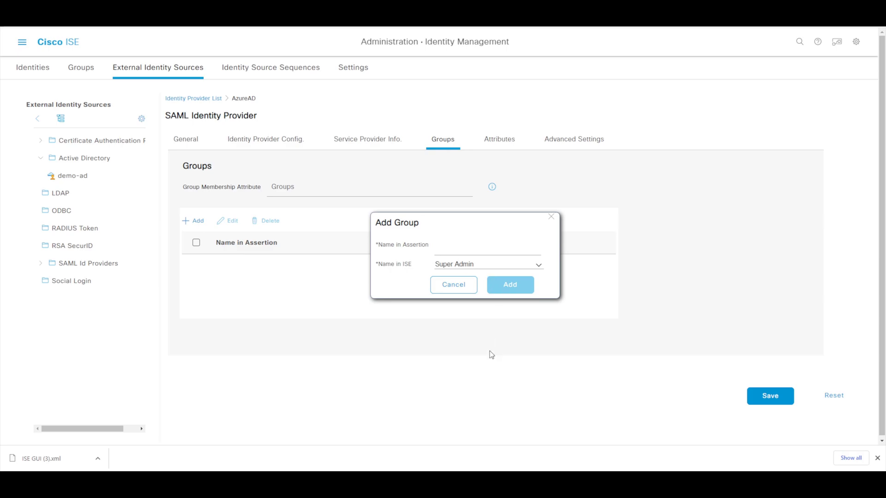
{"action": "left_click", "coordinate": [446, 252]}
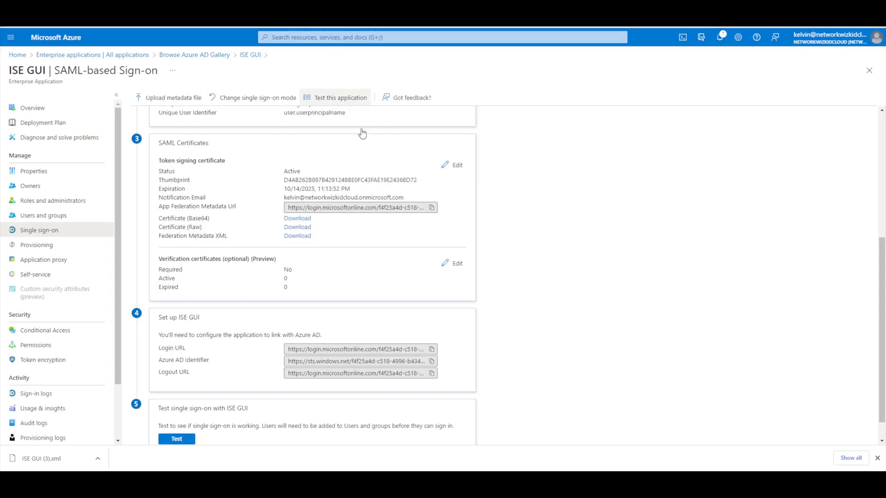
Step: Copy the ISE Admins group's Object Id from the app's Users and groups, then return to ISE
{"action": "left_click", "coordinate": [49, 215]}
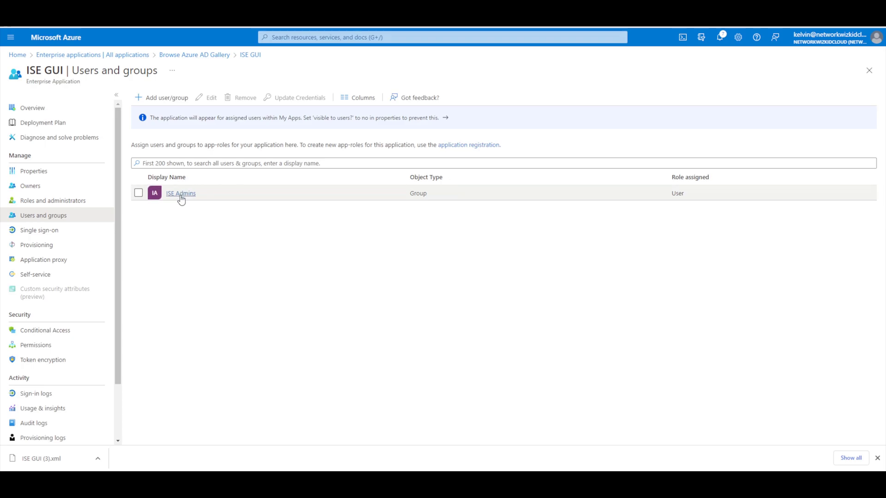
{"action": "left_click", "coordinate": [181, 193]}
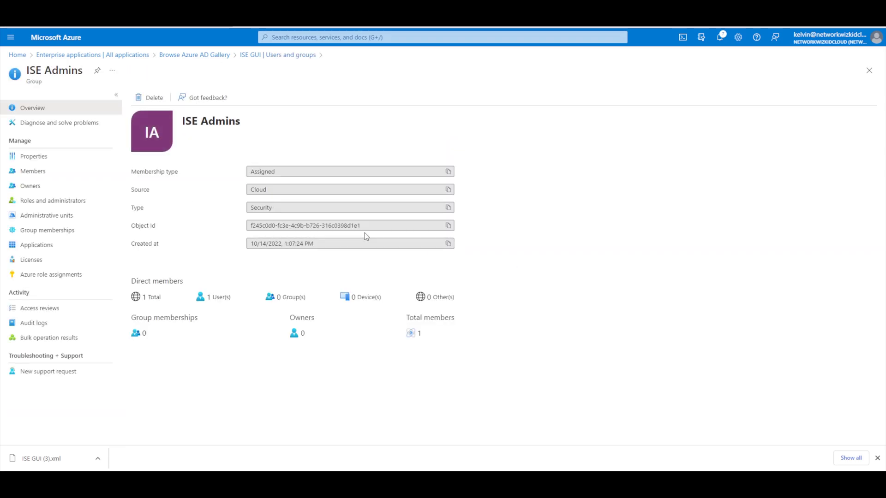
{"action": "left_click_drag", "start_coordinate": [251, 226], "coordinate": [369, 231]}
{"action": "left_click", "coordinate": [448, 225]}
{"action": "left_click", "coordinate": [415, 13]}
Step: Paste the ISE Admins Object Id as Name in Assertion, add the Super Admin mapping, and save
{"action": "left_click", "coordinate": [456, 242]}
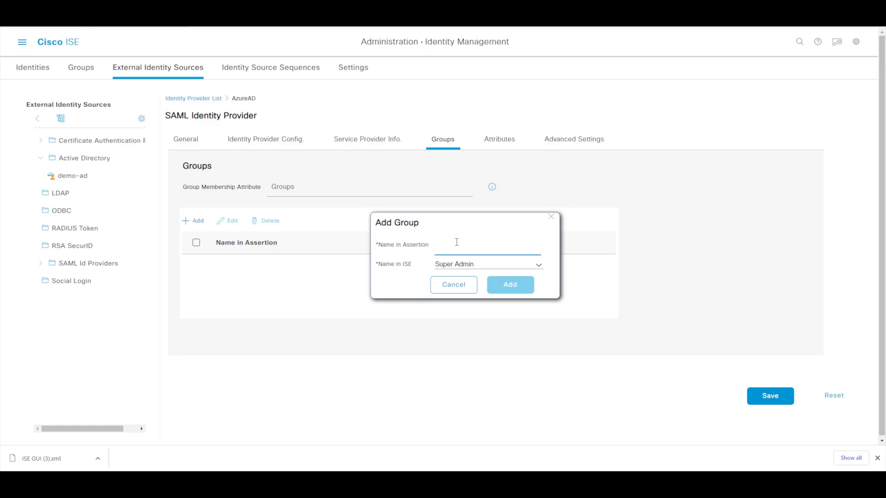
{"action": "key", "text": "ctrl+v"}
{"action": "left_click", "coordinate": [499, 286]}
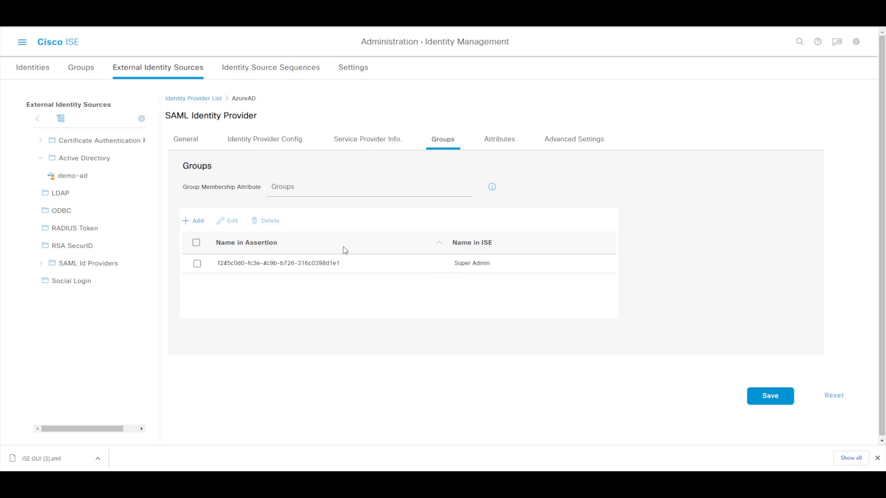
{"action": "left_click", "coordinate": [752, 398]}
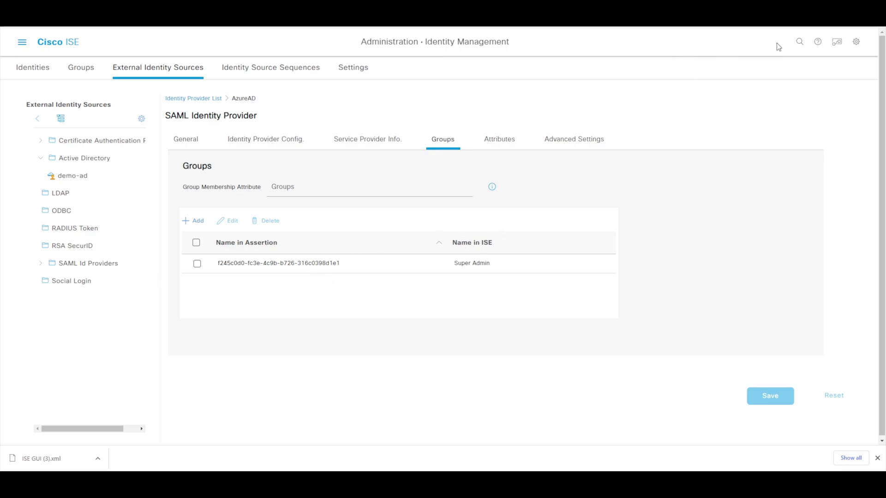
Step: Log out of ISE and attempt a Log In With SAML
{"action": "left_click", "coordinate": [856, 42]}
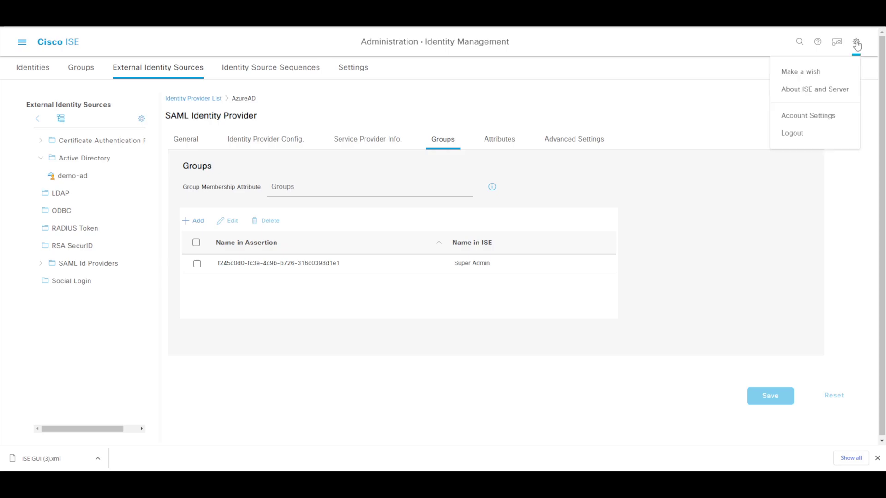
{"action": "left_click", "coordinate": [825, 133]}
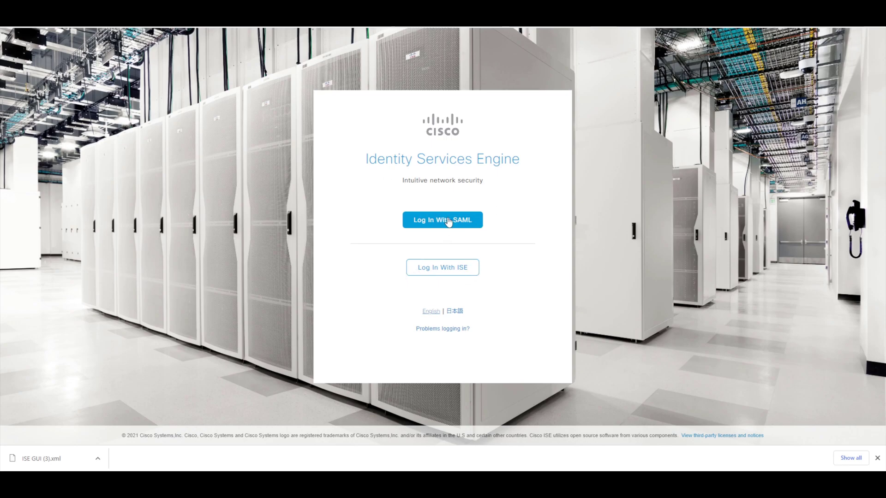
{"action": "left_click", "coordinate": [447, 222]}
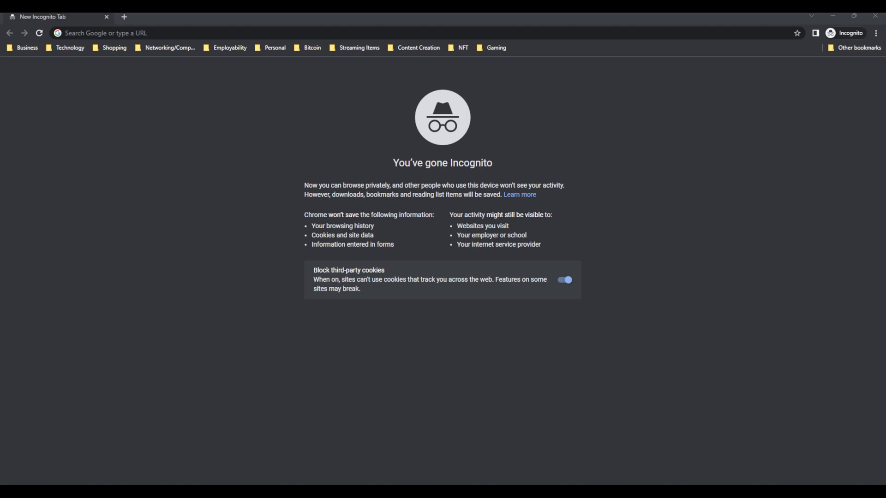
Step: Load the ISE login page in the incognito tab and choose Log In With SAML
{"action": "left_click", "coordinate": [371, 33]}
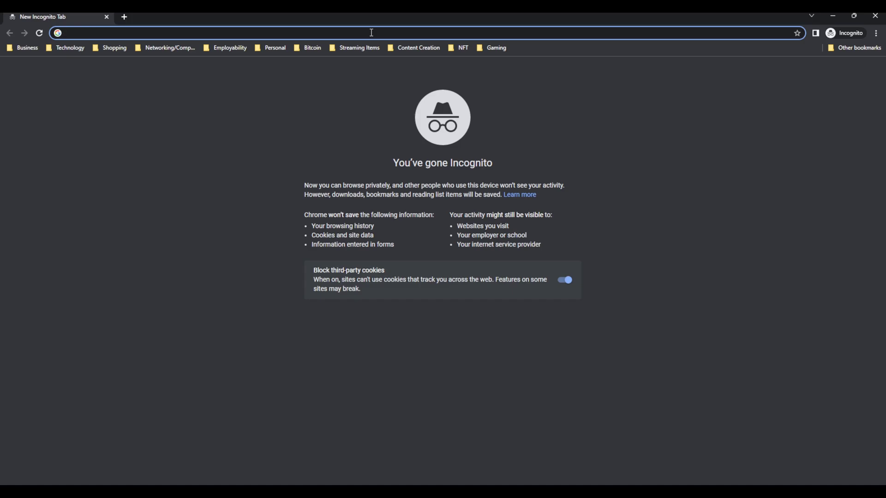
{"action": "type", "text": "102.1.1.2"}
{"action": "key", "text": "Return"}
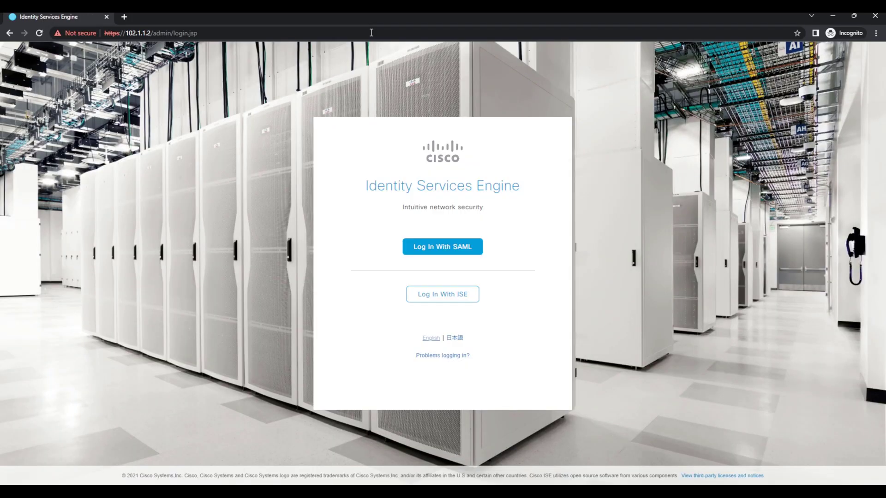
{"action": "left_click", "coordinate": [427, 251]}
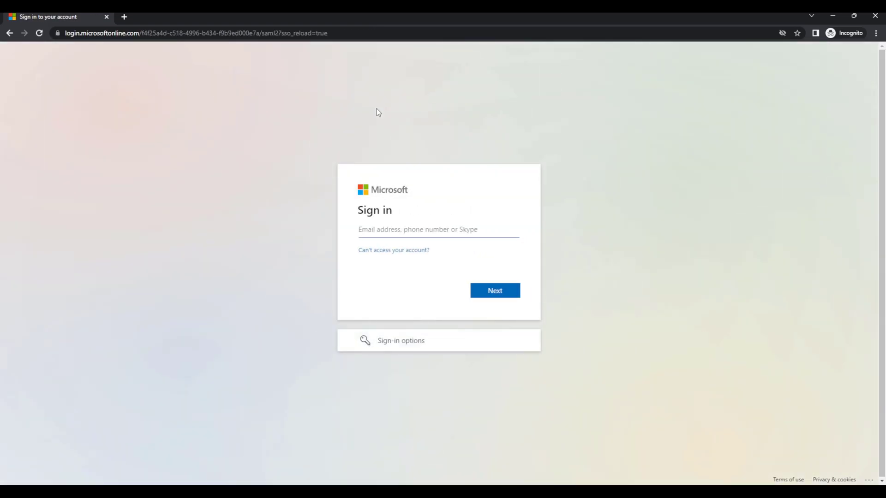
Step: Sign in with the Azure test user's e-mail address and password
{"action": "left_click", "coordinate": [416, 225]}
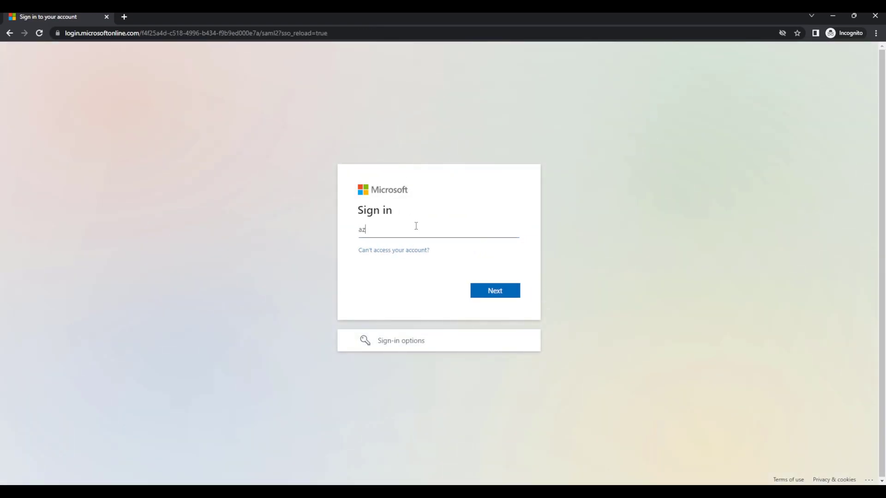
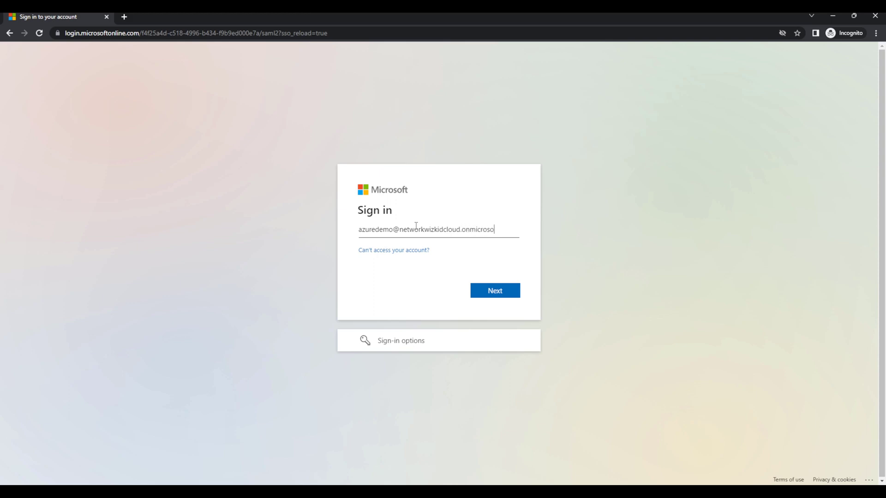
{"action": "left_click", "coordinate": [514, 292]}
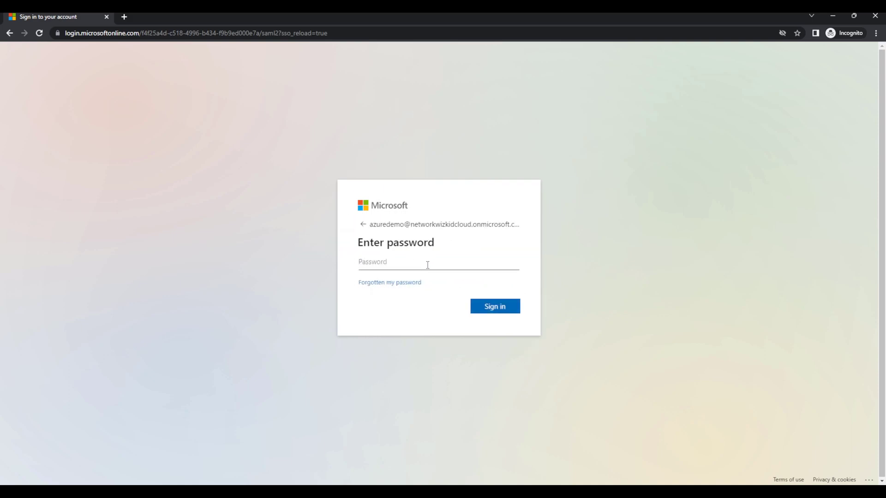
{"action": "type", "text": "••••••••••••••••••••"}
{"action": "key", "text": "Return"}
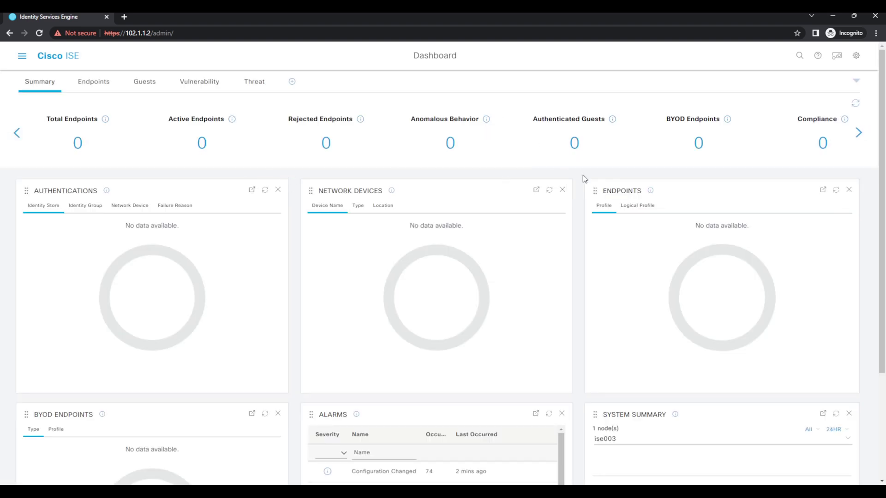
Step: Check Account Settings to confirm the account is treated as an external administrator
{"action": "left_click", "coordinate": [22, 56]}
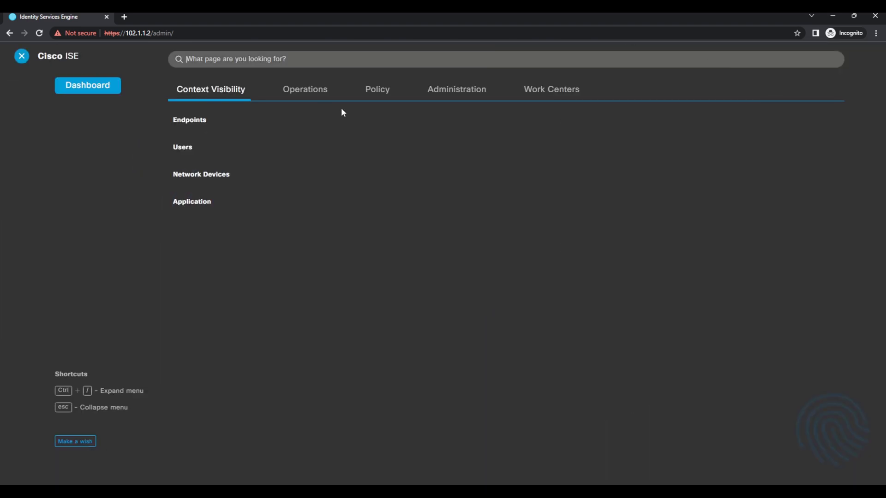
{"action": "left_click", "coordinate": [27, 57]}
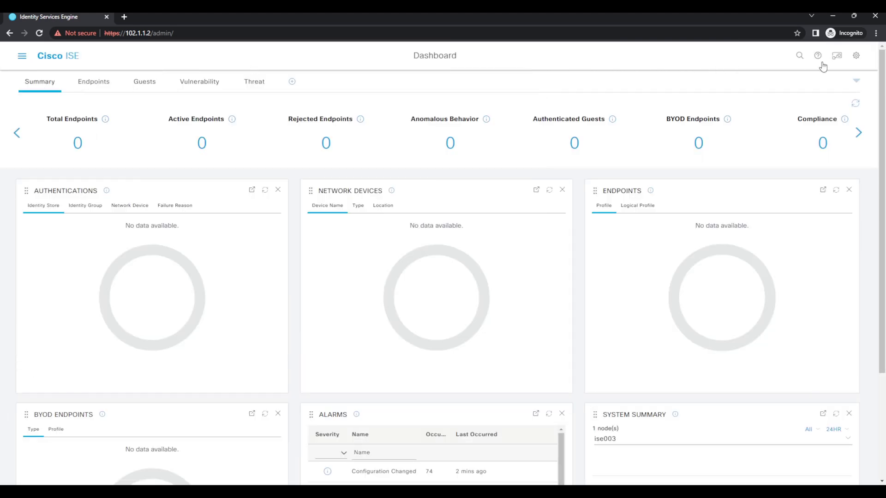
{"action": "left_click", "coordinate": [861, 60]}
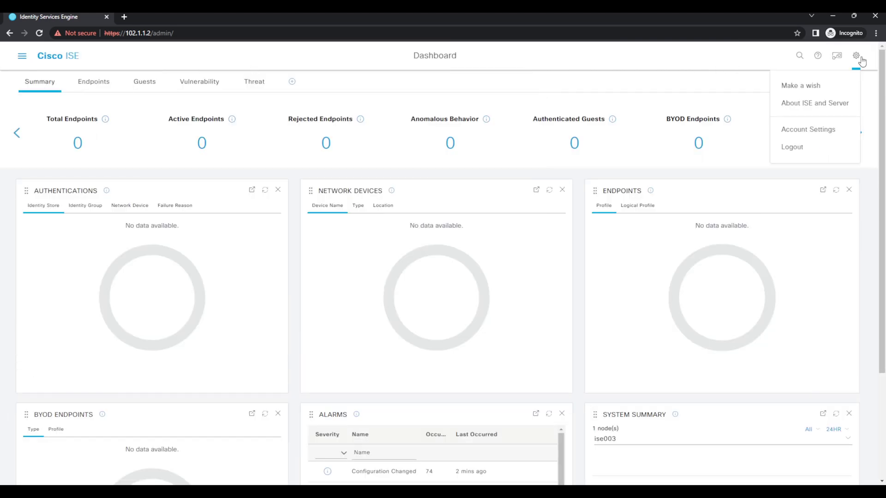
{"action": "left_click", "coordinate": [821, 130]}
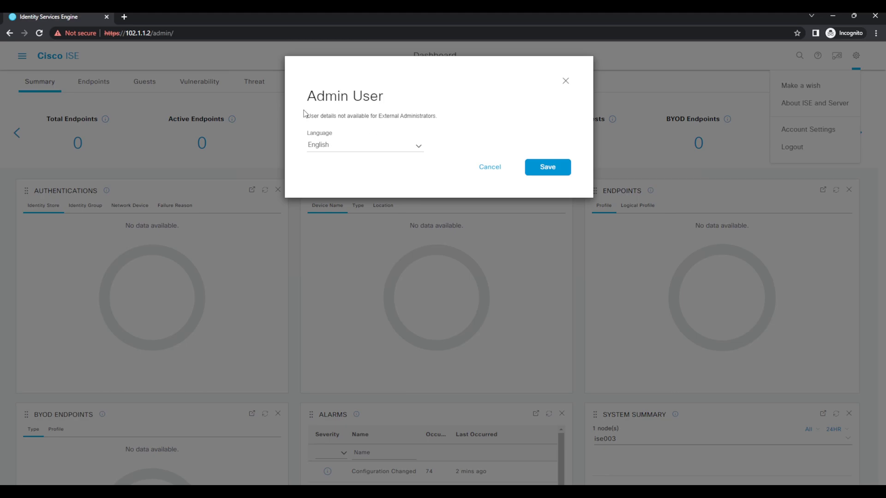
{"action": "left_click_drag", "start_coordinate": [306, 116], "coordinate": [435, 116]}
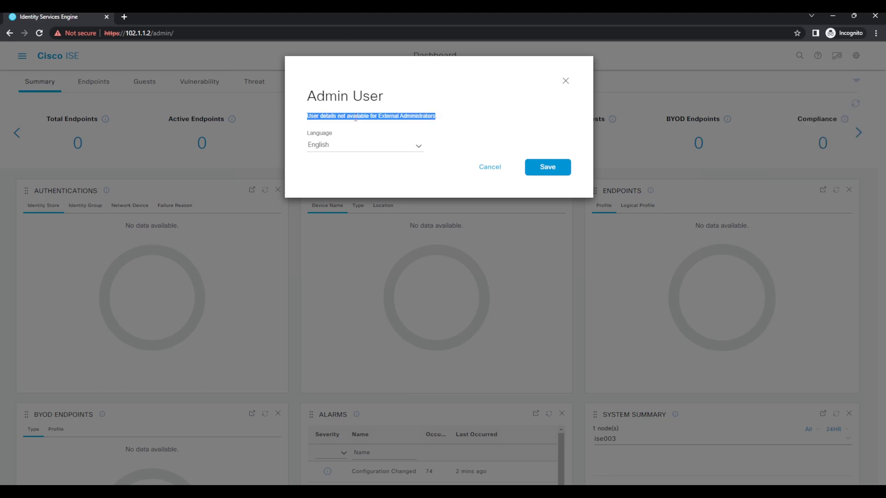
{"action": "left_click", "coordinate": [565, 83]}
Step: Log out of ISE back to the login page
{"action": "scroll", "coordinate": [536, 208], "scroll_direction": "down", "scroll_amount": 3}
{"action": "scroll", "coordinate": [537, 206], "scroll_direction": "up", "scroll_amount": 3}
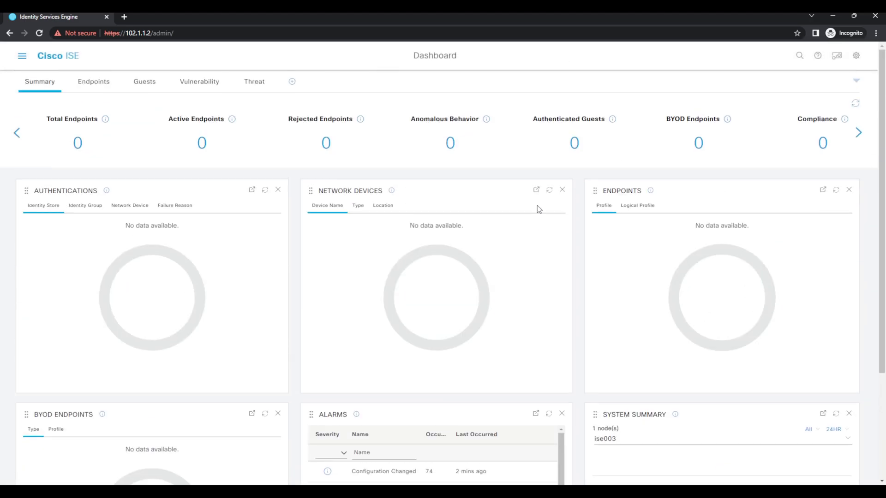
{"action": "left_click", "coordinate": [856, 56]}
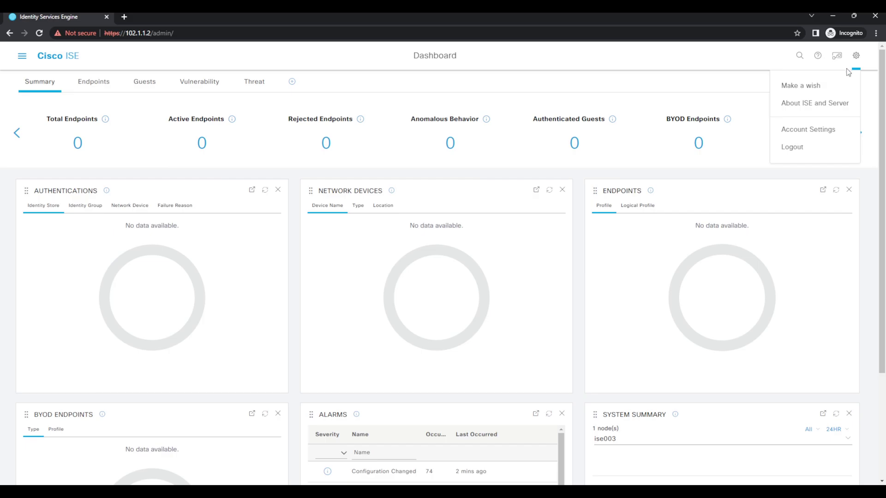
{"action": "left_click", "coordinate": [806, 153]}
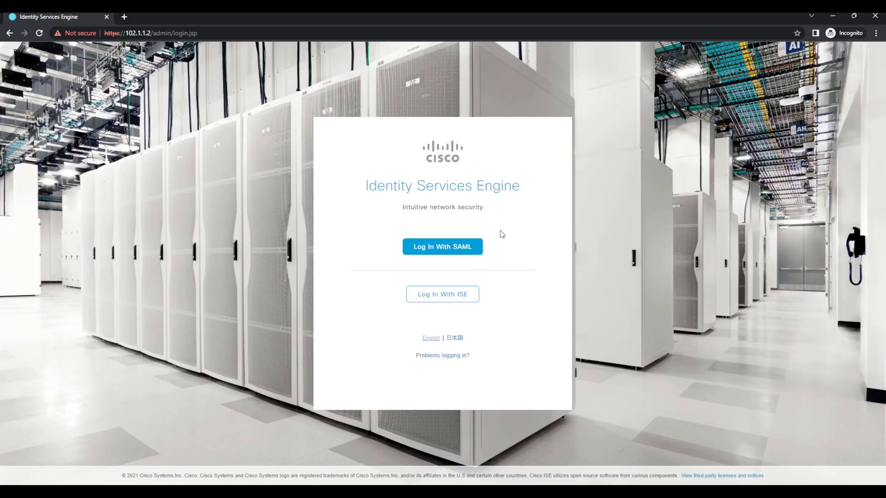
Step: Choose Log In With SAML on the ISE login page again
{"action": "left_click", "coordinate": [439, 249]}
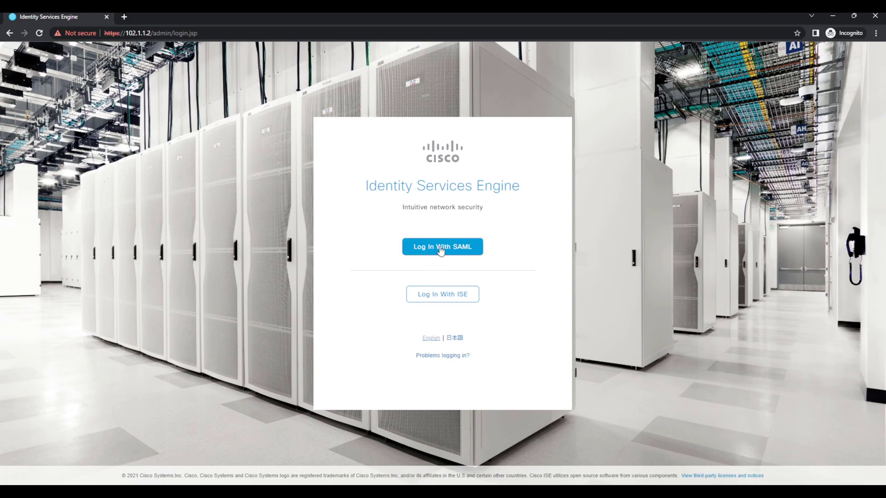